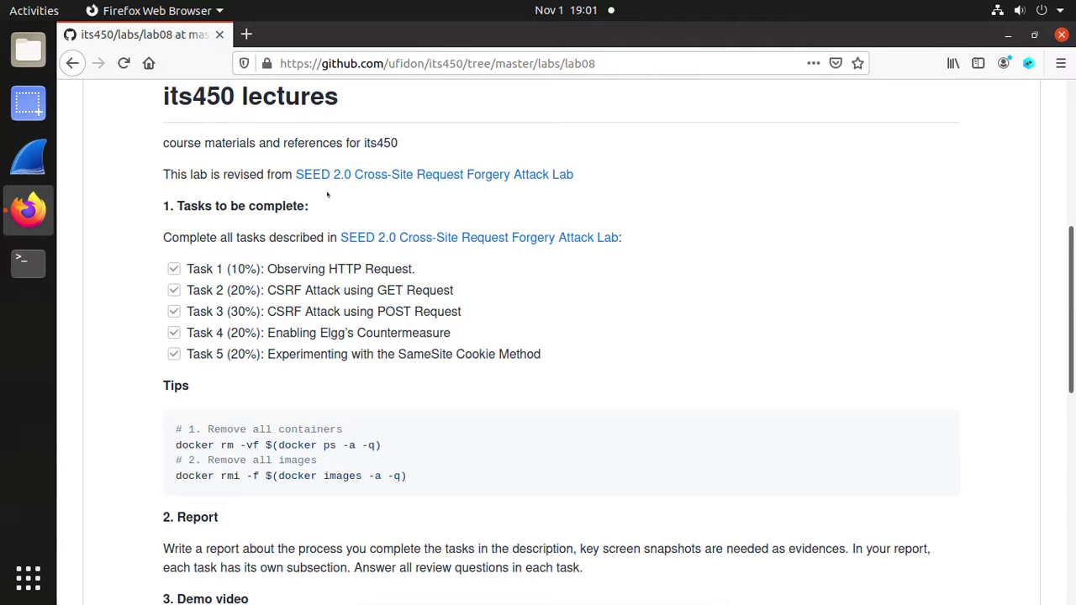
Step: Open the SEED 2.0 Cross-Site Request Forgery Attack Lab link in a new tab and view it
right_click(467, 177)
click(488, 187)
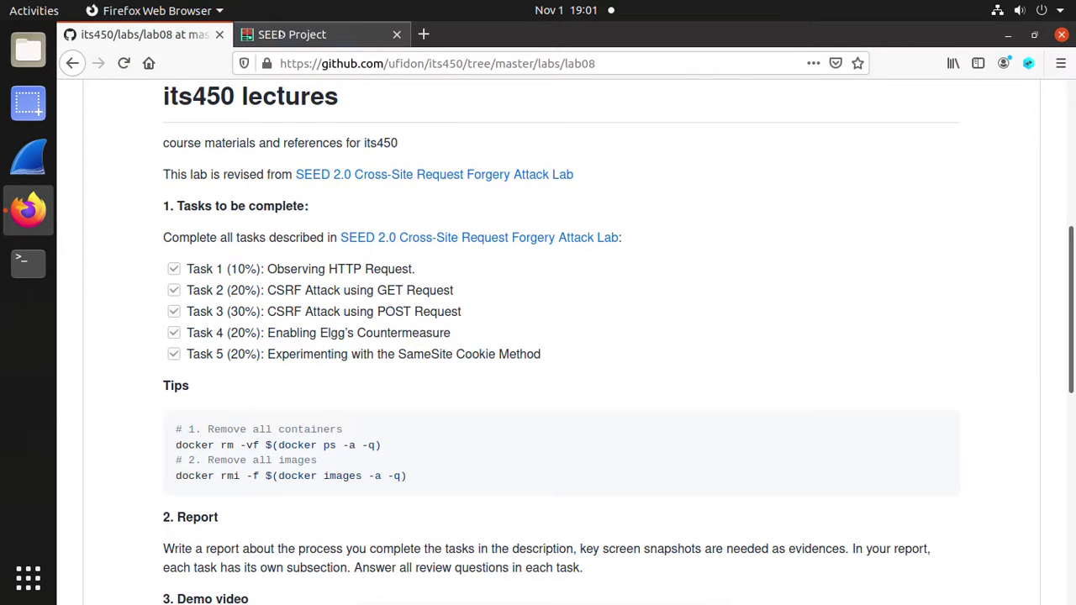
click(315, 34)
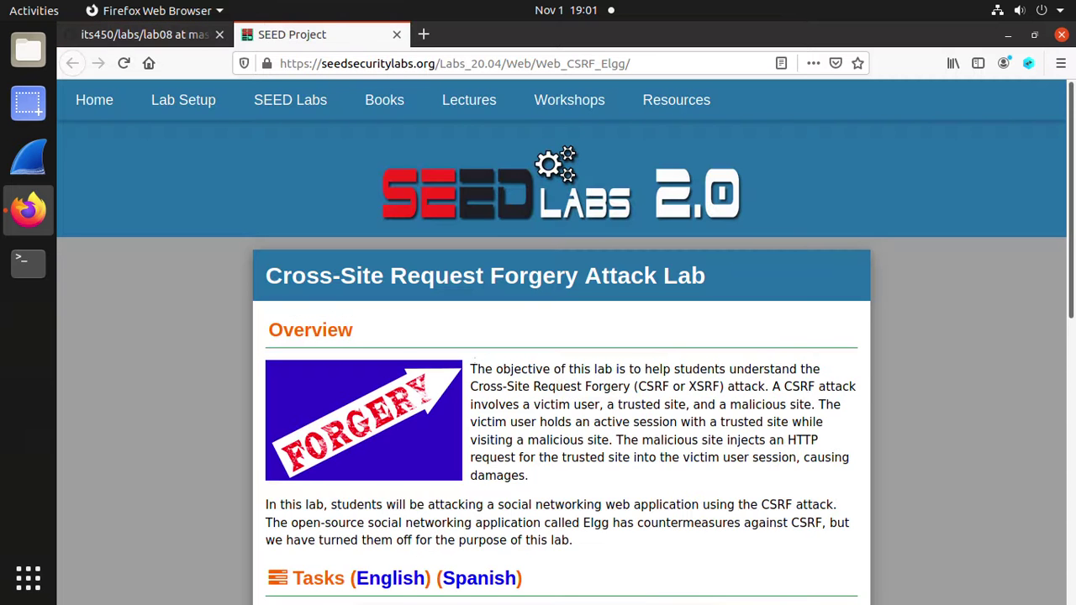
Step: Open the English Tasks PDF, Web_CSRF_Elgg.pdf, in a new tab and return to GitHub lab08
scroll(524, 309, down, 4)
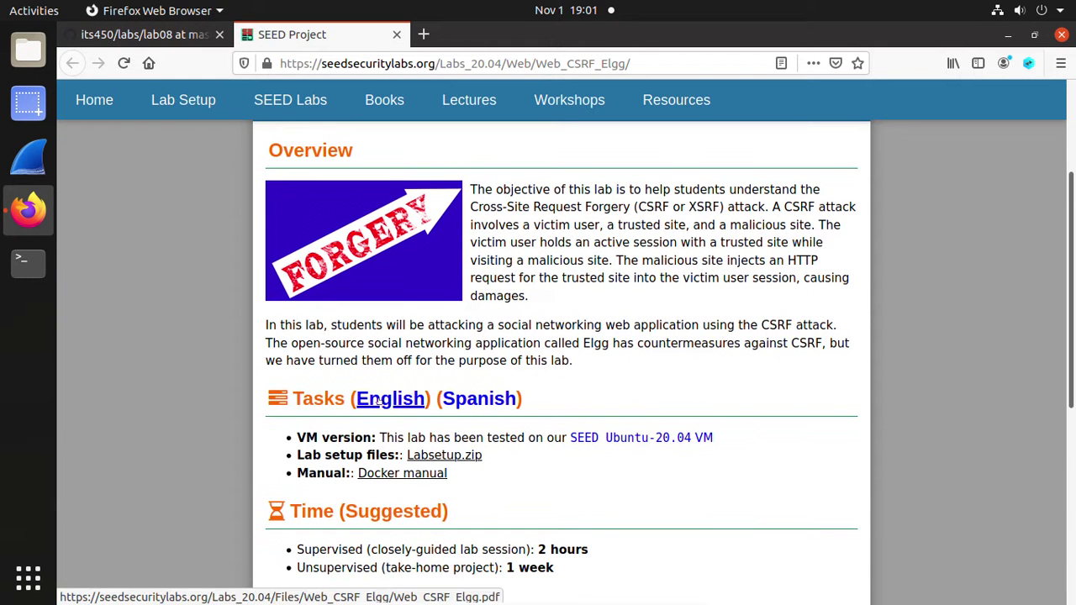
right_click(378, 402)
key(Up)
key(Up)
key(Up)
key(Up)
key(Return)
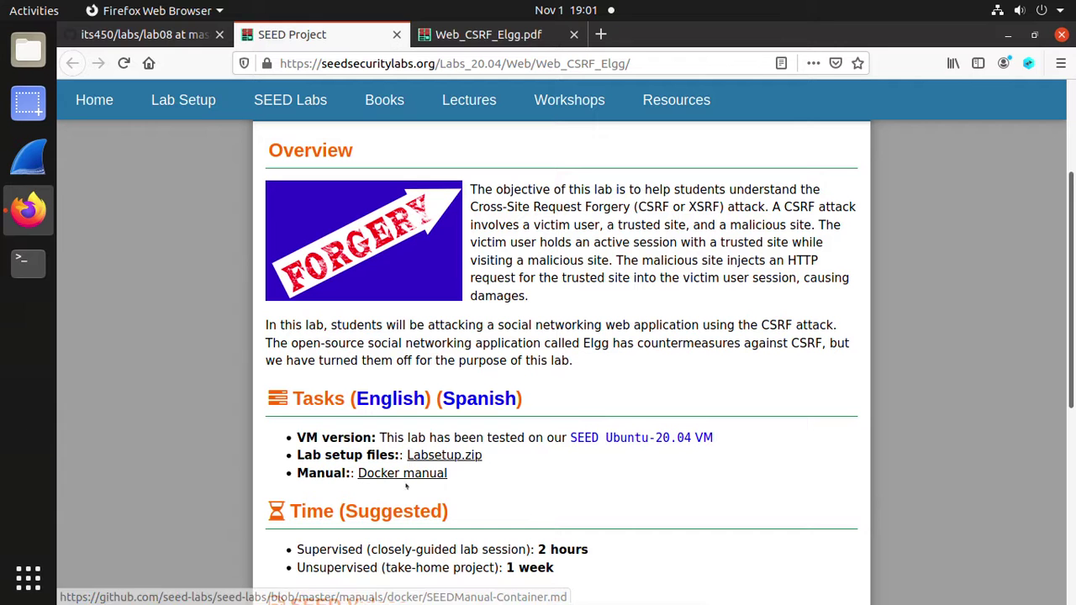
click(147, 38)
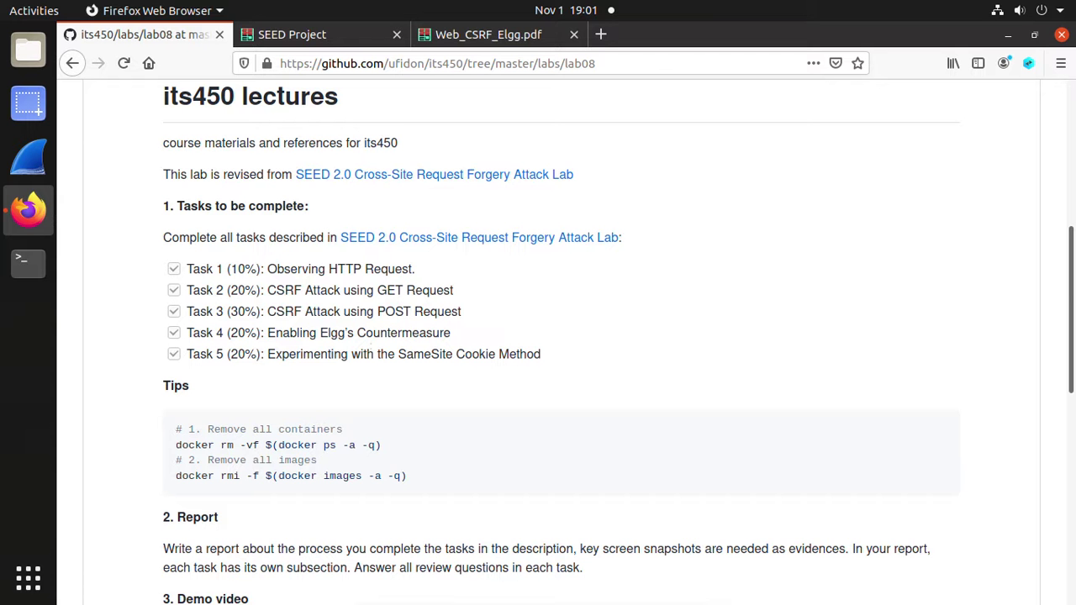
Step: Compare the lab PDF with the GitHub lab08 page, ending on the PDF
click(487, 34)
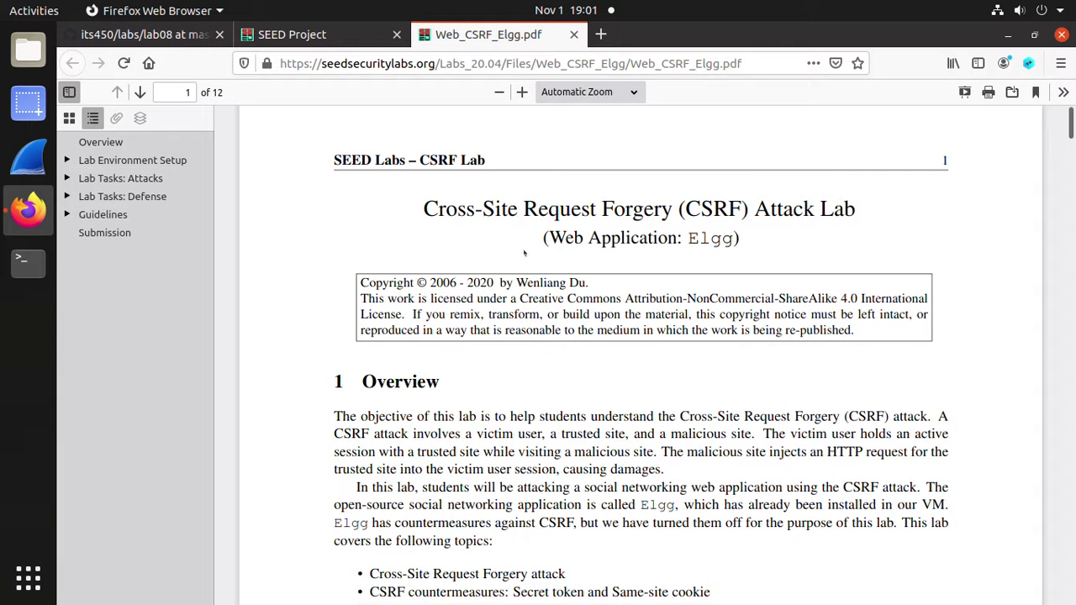
click(145, 38)
mouse_move(268, 445)
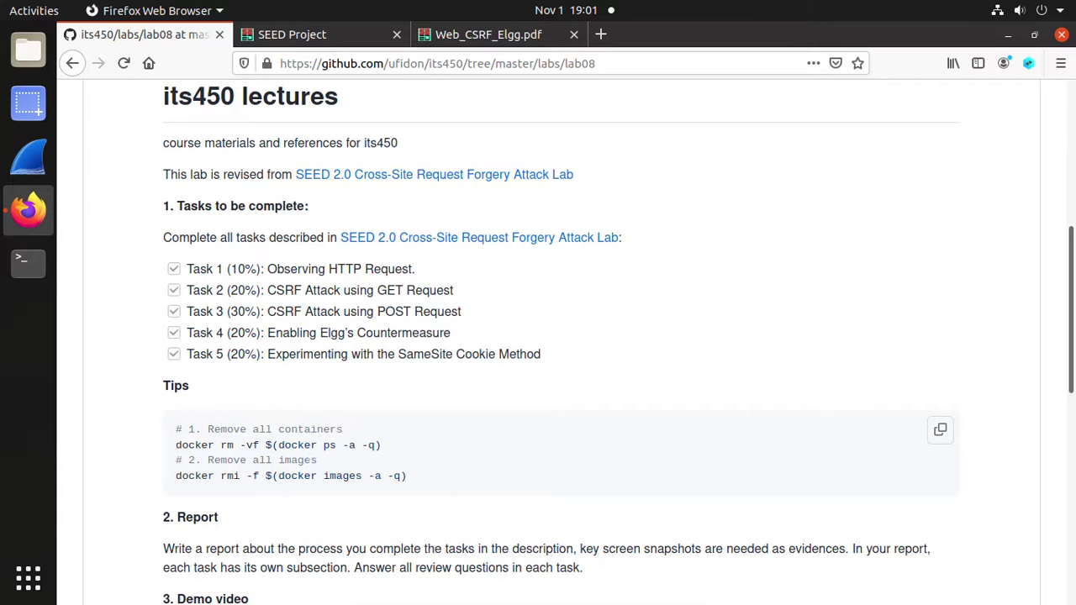
click(500, 37)
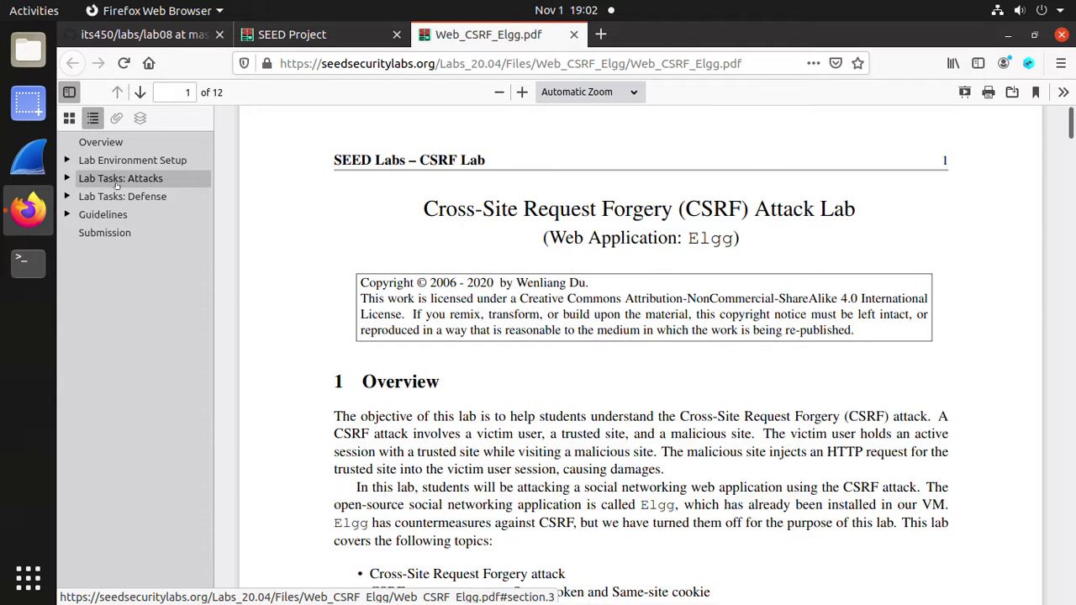
Step: Expand the Lab Environment Setup, Lab Tasks: Attacks and Lab Tasks: Defense outline sections and read section 2
click(67, 159)
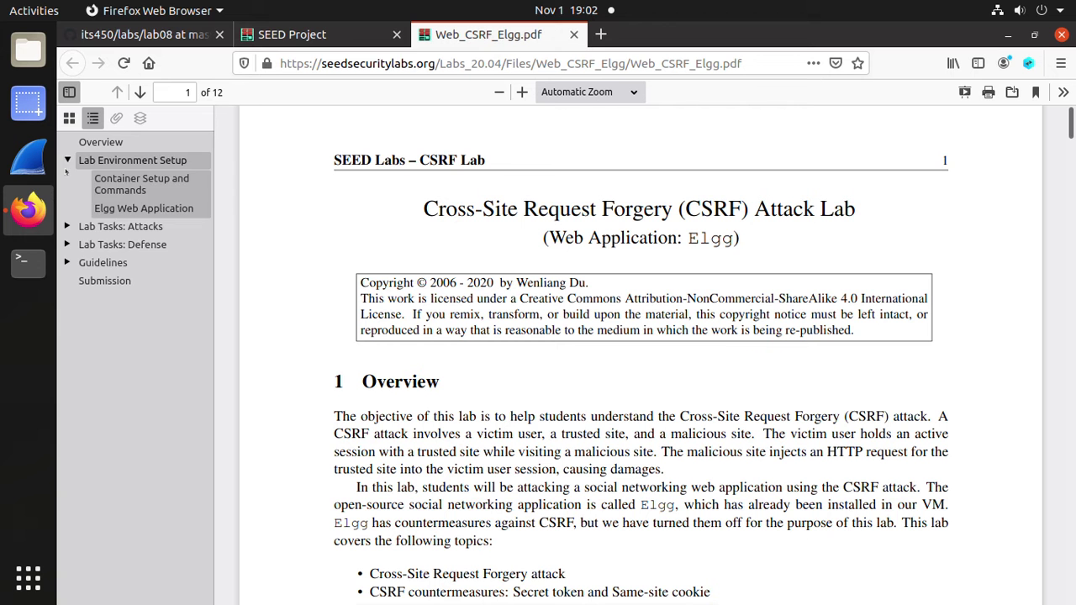
click(66, 226)
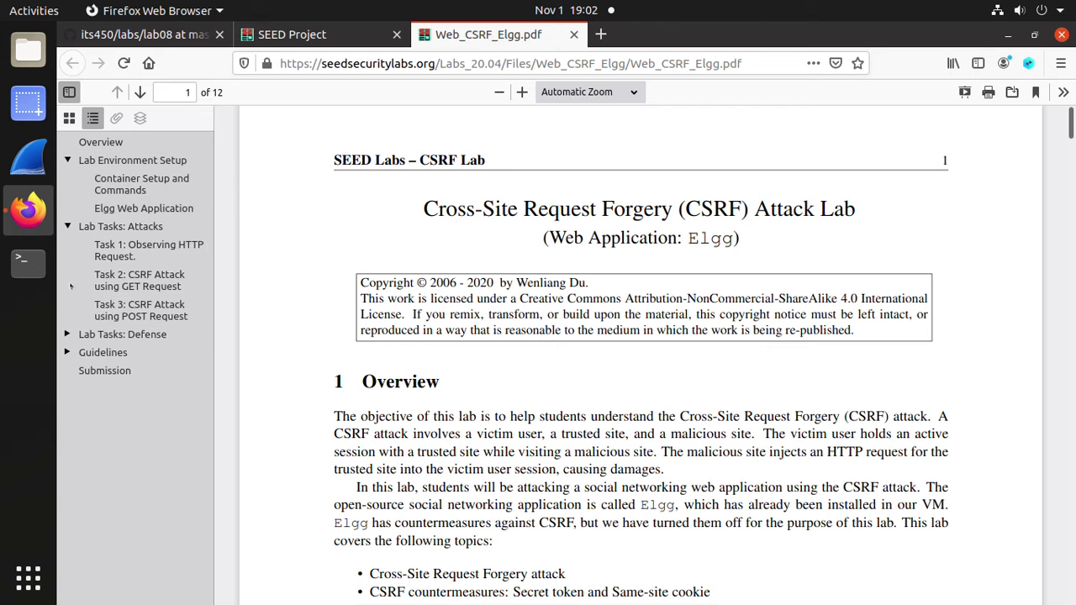
click(67, 334)
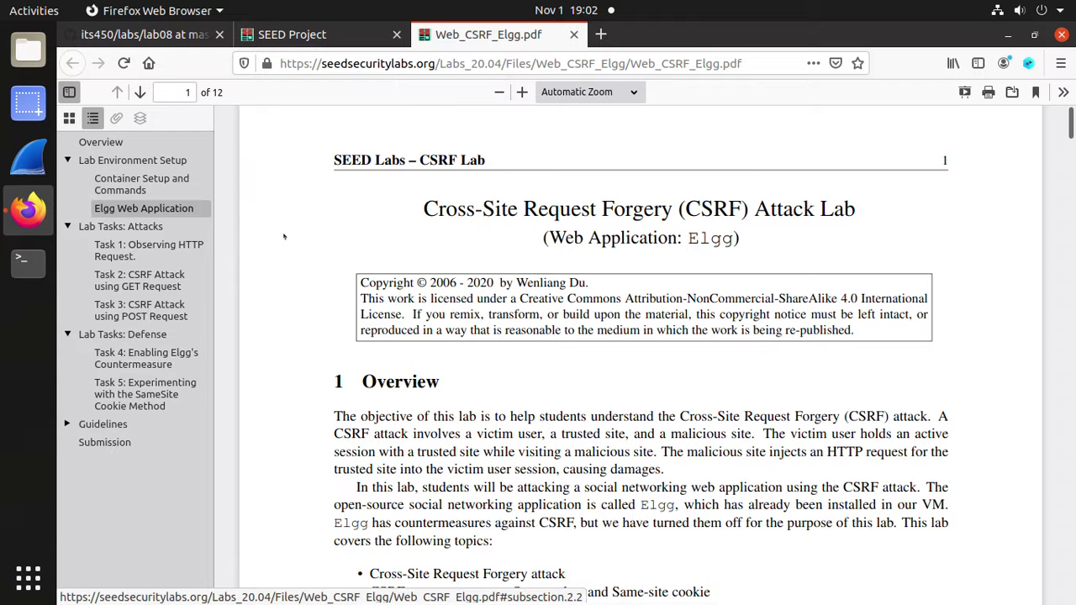
scroll(318, 265, down, 6)
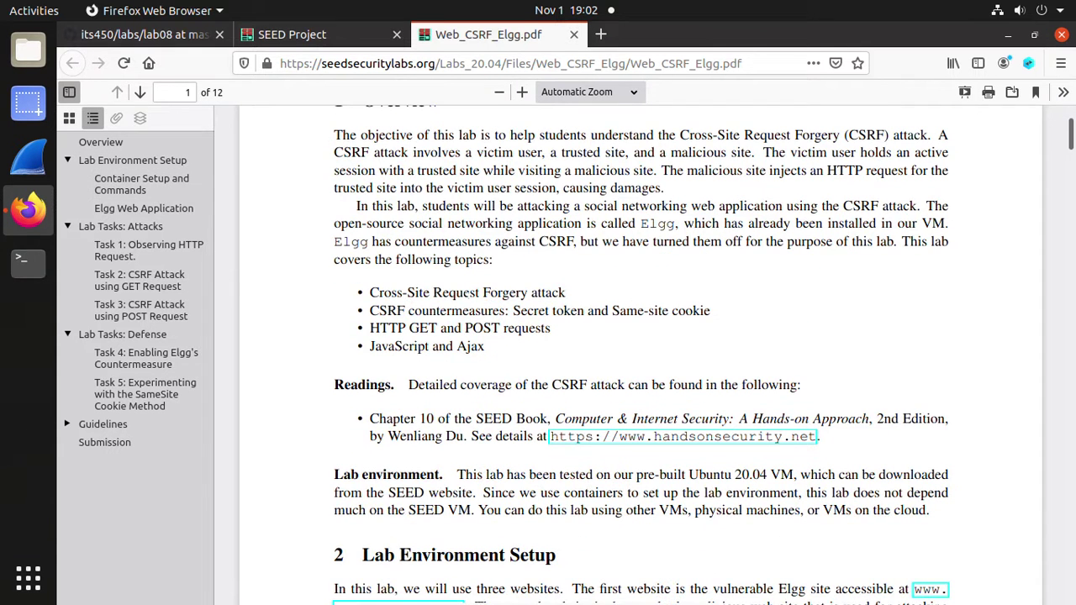
scroll(641, 358, down, 5)
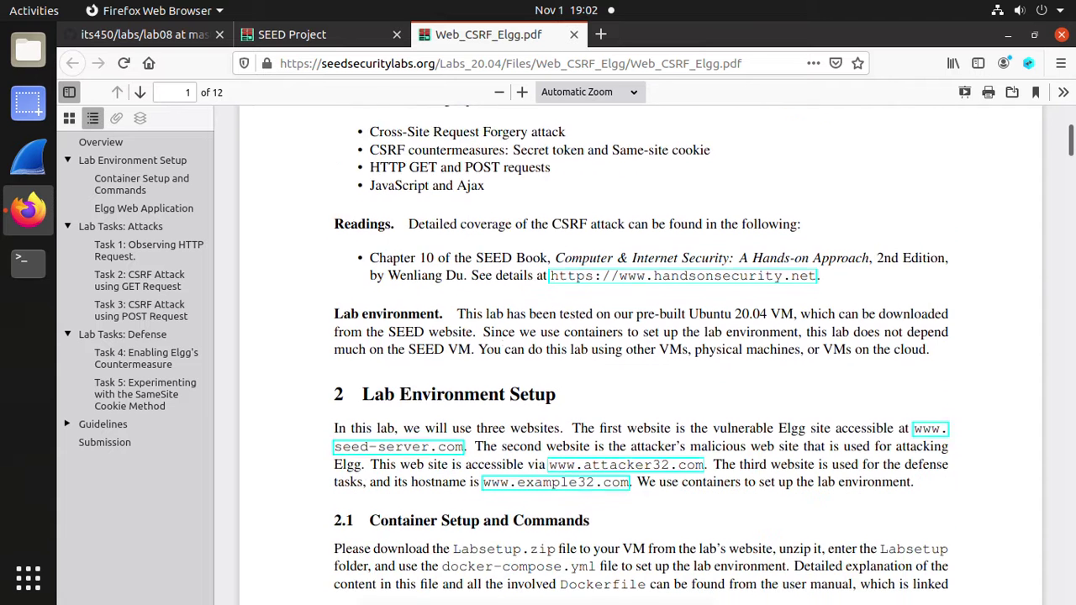
scroll(389, 334, down, 2)
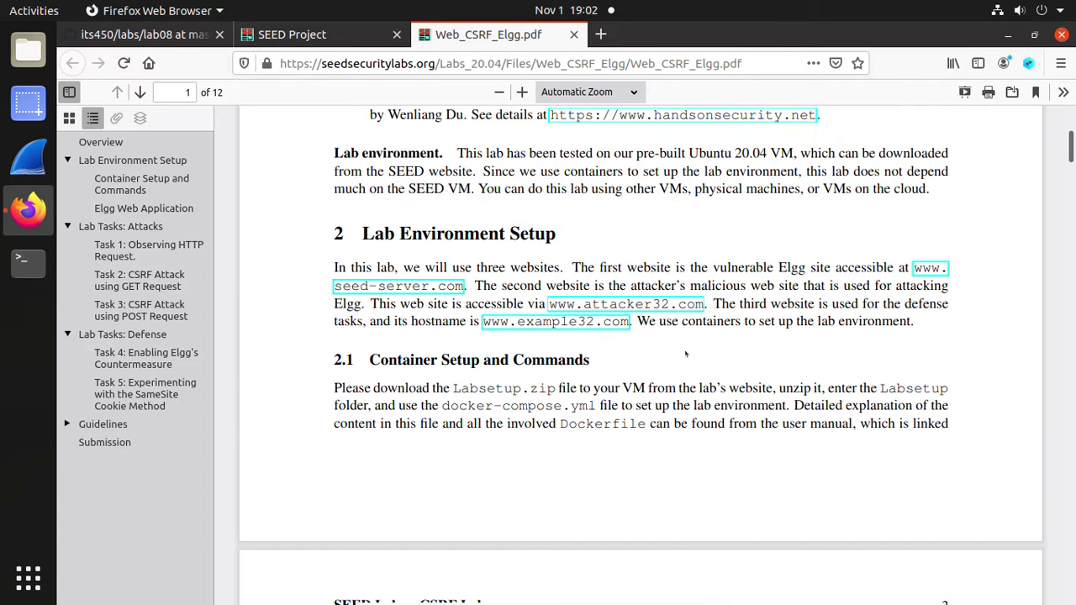
click(282, 34)
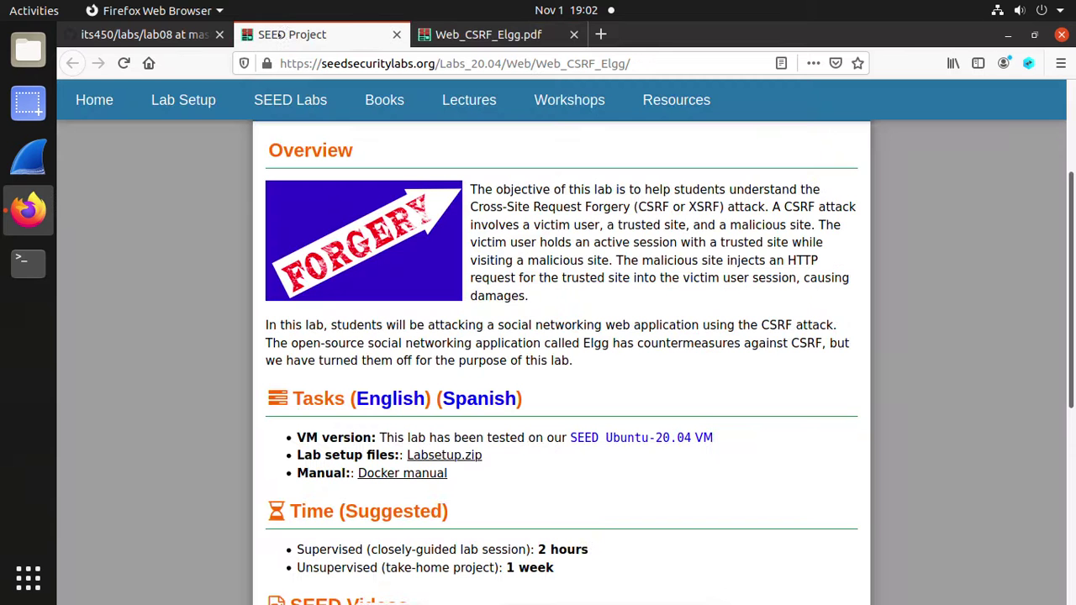
Step: Save Labsetup.zip with Save Link As, browsing to the its450 folder
right_click(451, 455)
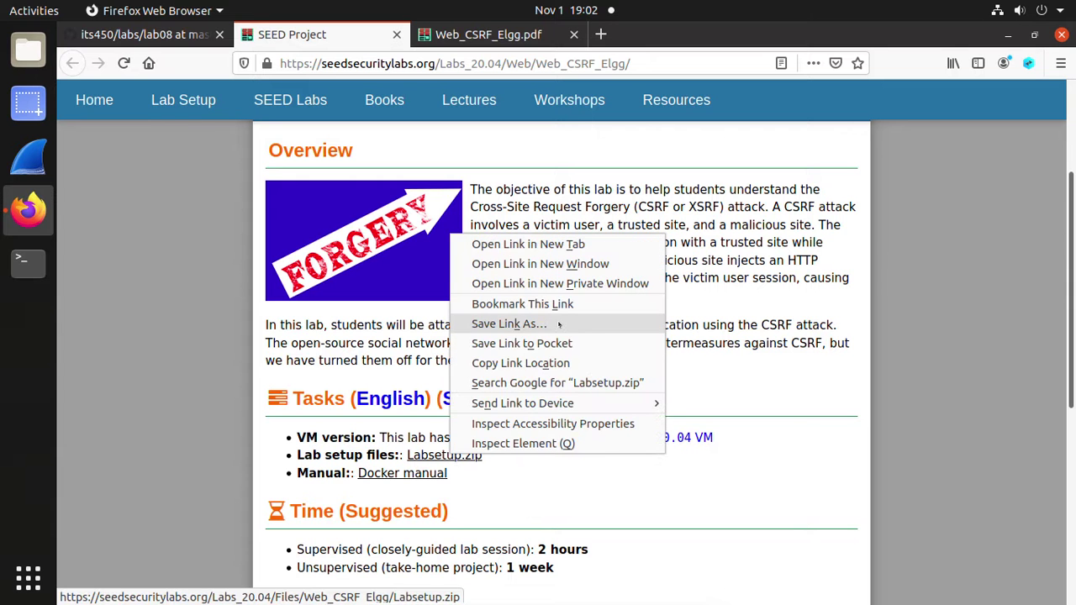
click(529, 325)
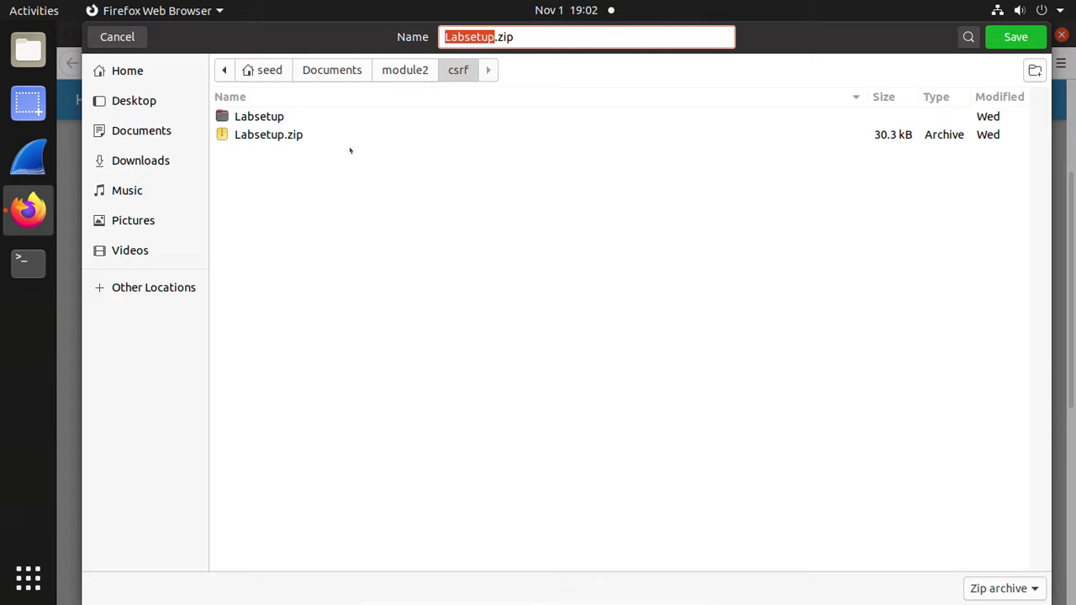
click(353, 72)
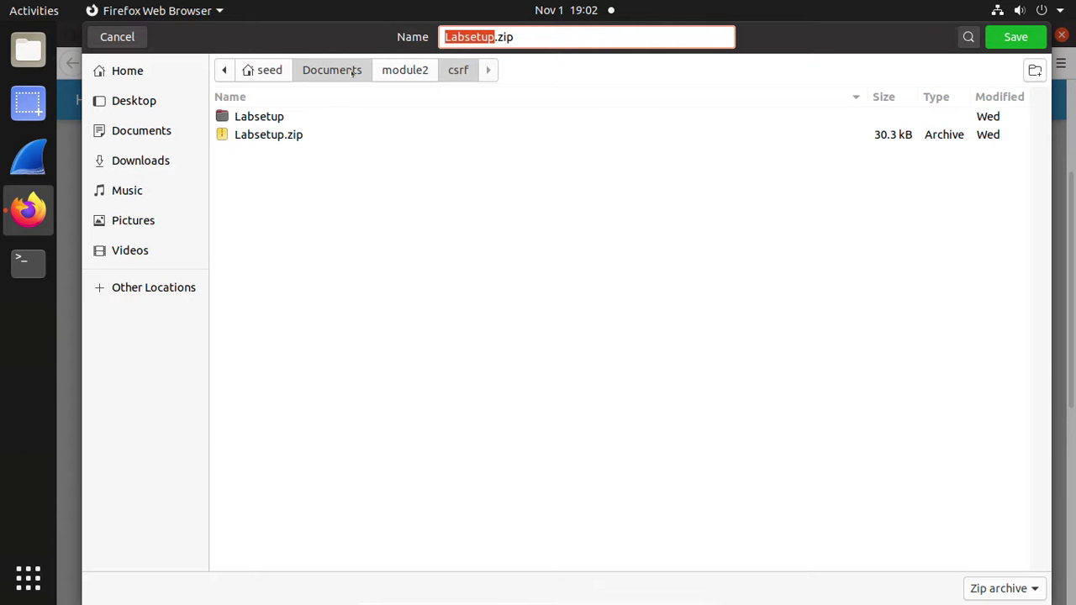
click(270, 74)
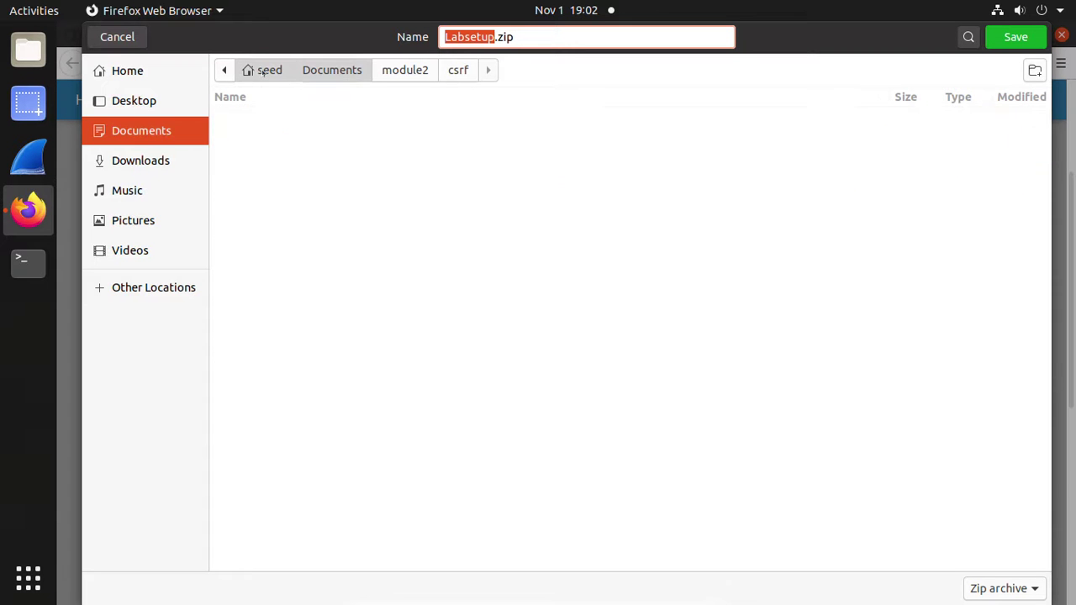
double_click(290, 227)
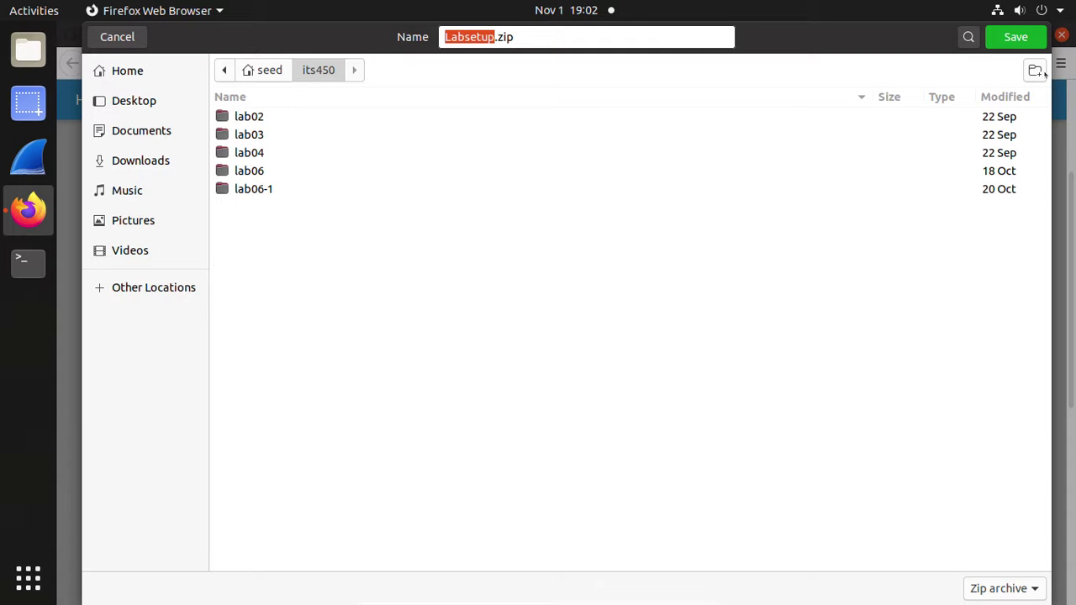
Step: Create a lab08 folder inside its450 and save Labsetup.zip into it
click(1036, 72)
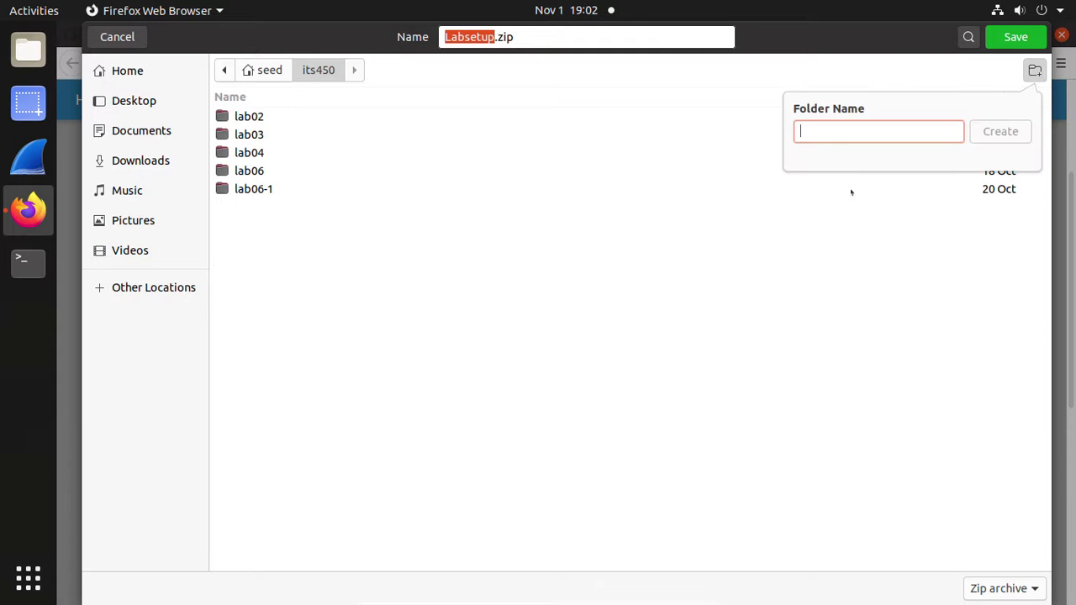
text(lab06)
key(BackSpace)
text(8)
click(975, 131)
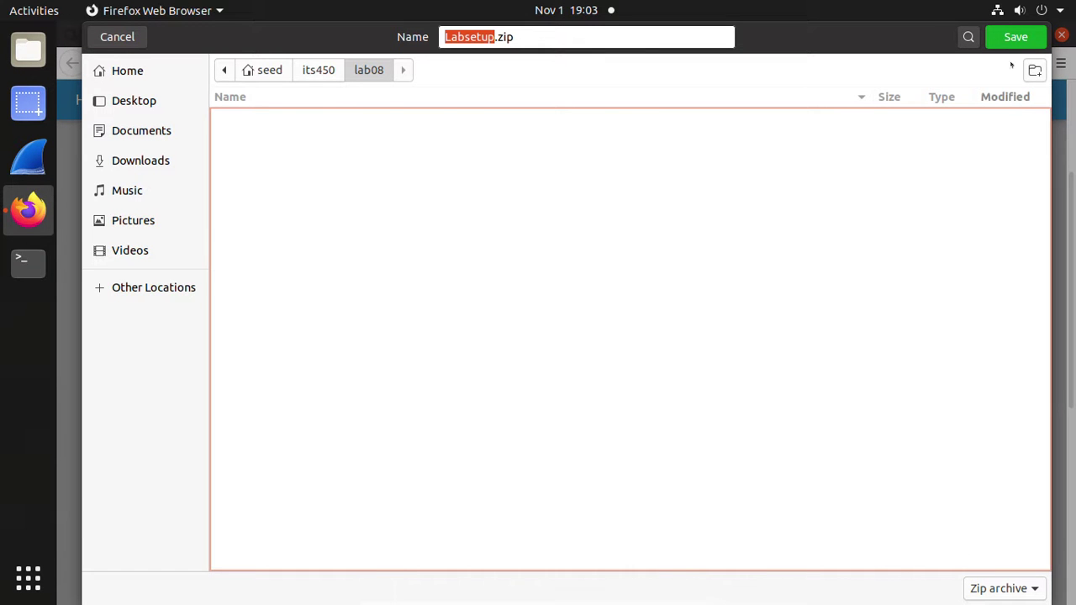
click(1005, 42)
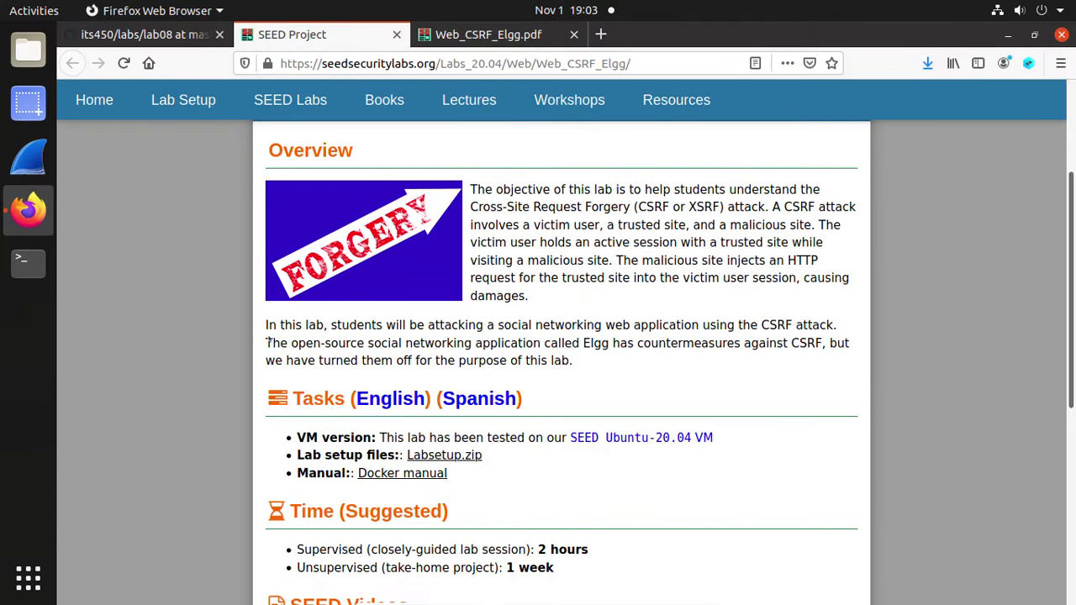
Step: Scroll the lab PDF through page 2's Docker alias commands to section 2.2 Elgg Web Application
scroll(614, 336, down, 1)
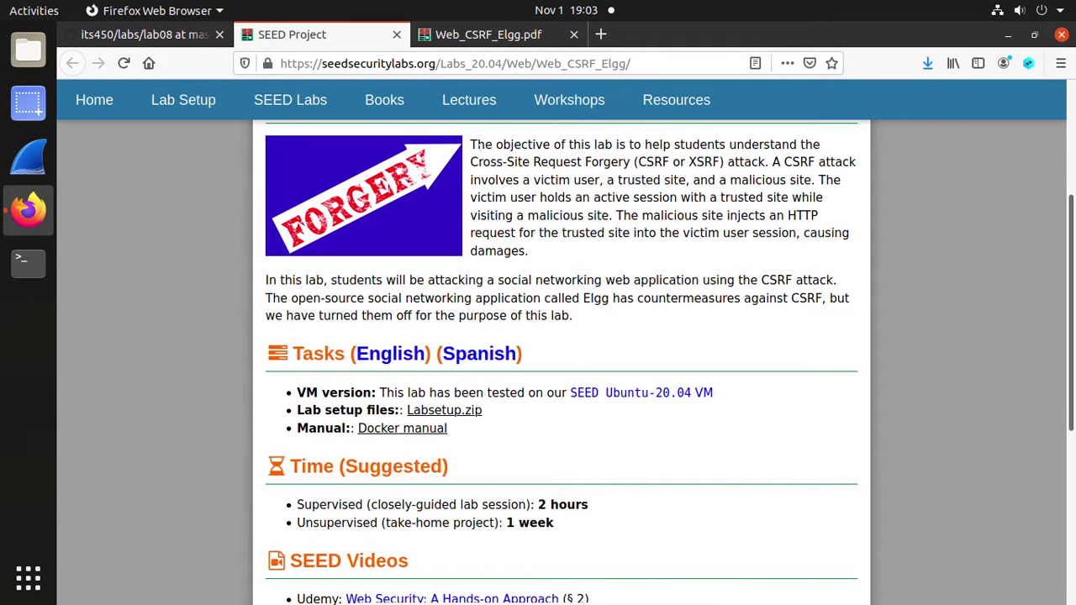
click(487, 35)
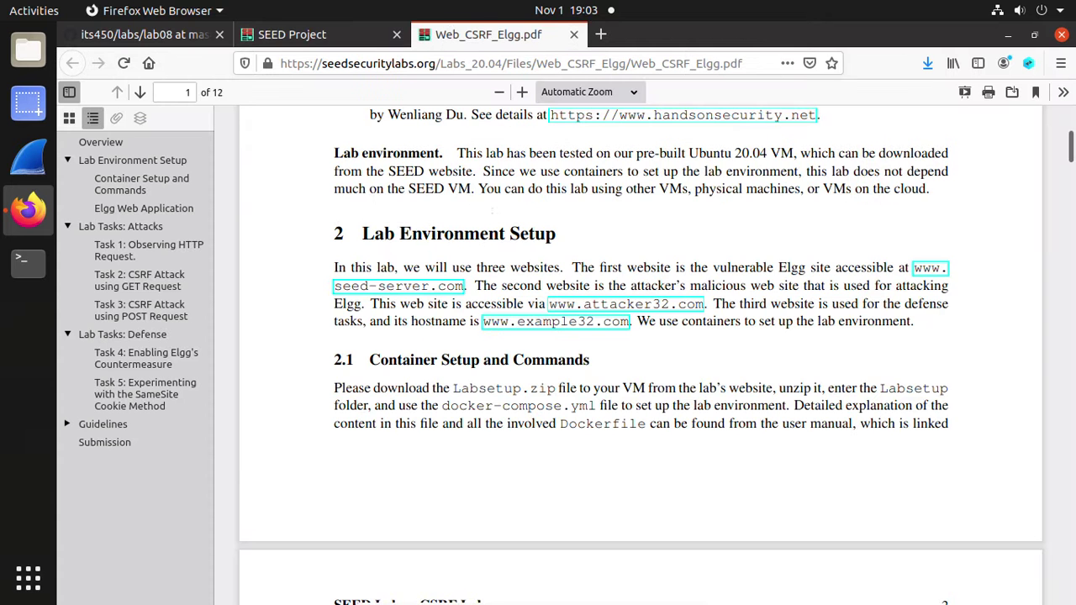
scroll(520, 335, down, 6)
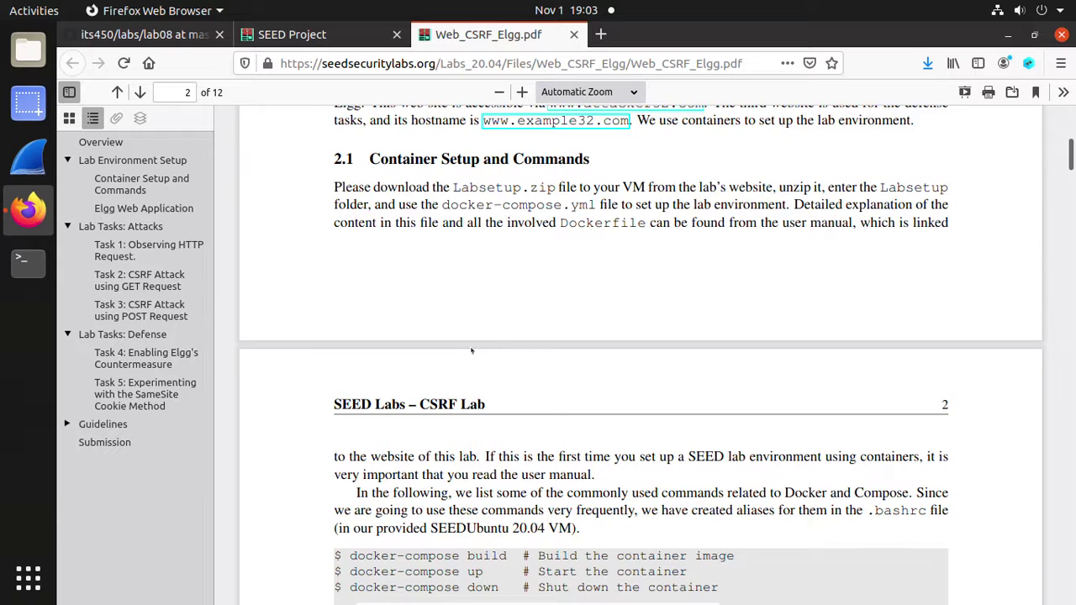
scroll(390, 405, down, 2)
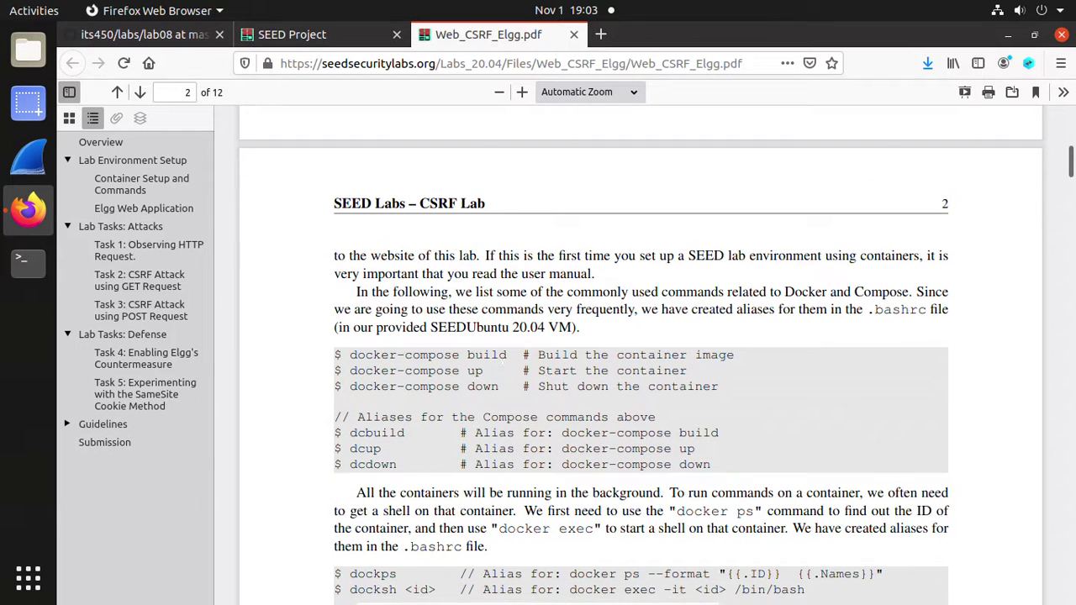
scroll(248, 383, down, 2)
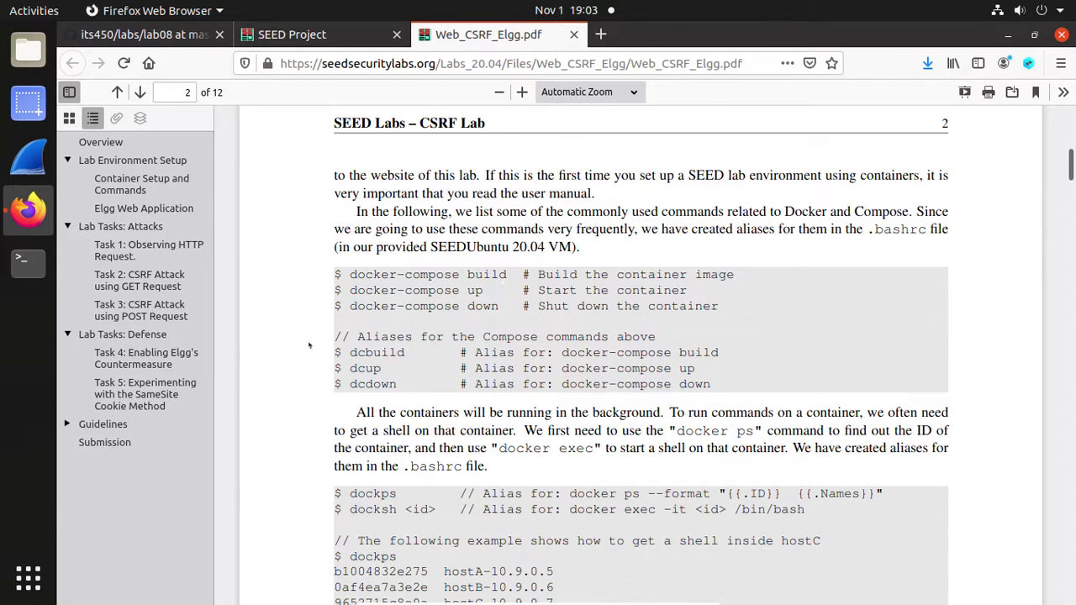
scroll(308, 346, down, 1)
scroll(321, 370, down, 1)
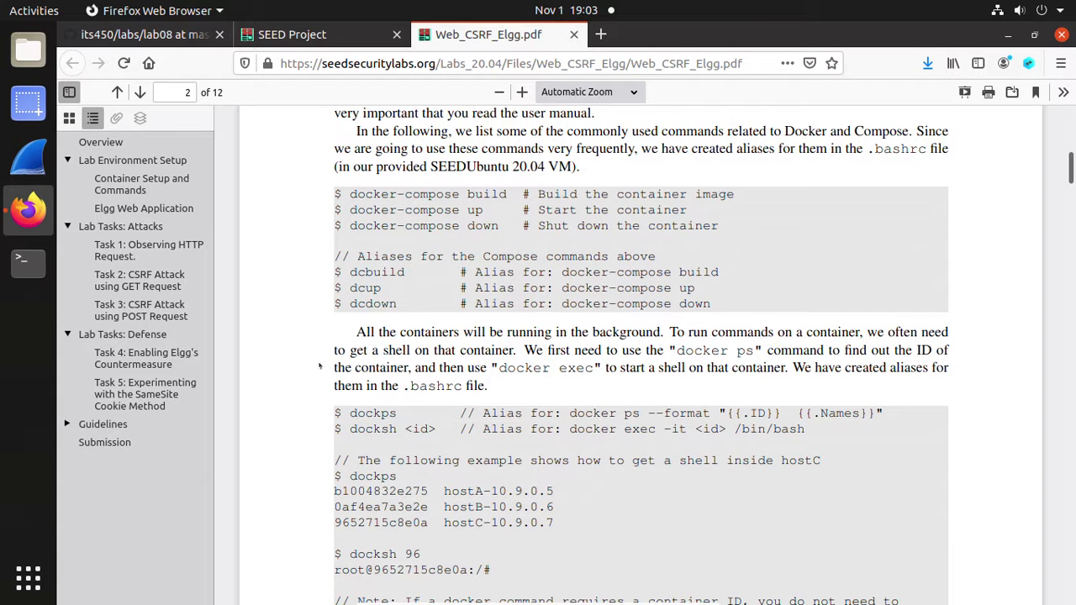
scroll(476, 418, down, 6)
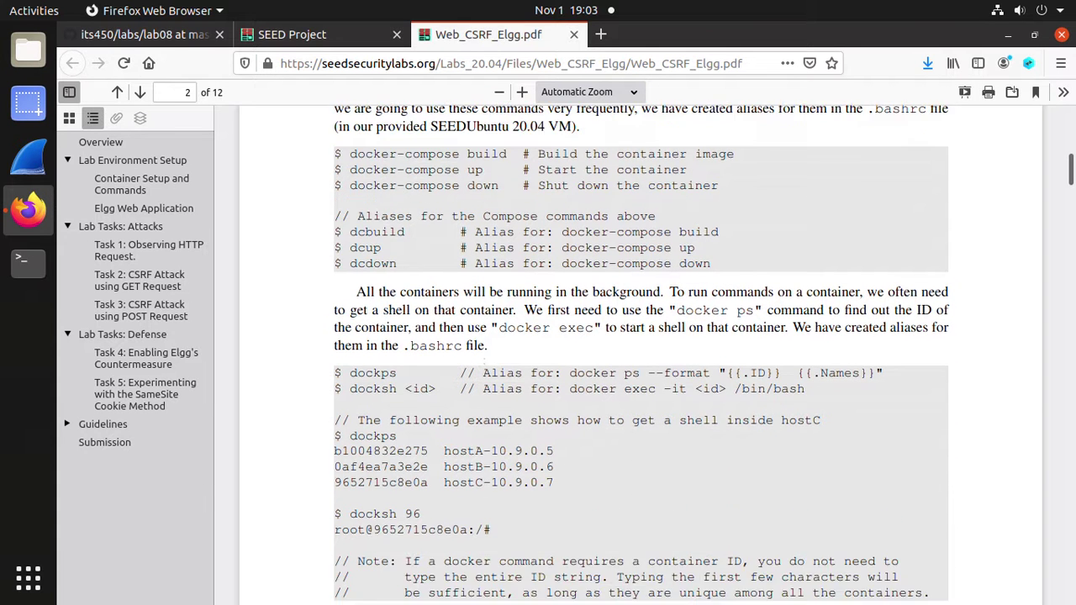
Step: In Files, navigate from Home into its450/lab08
click(27, 50)
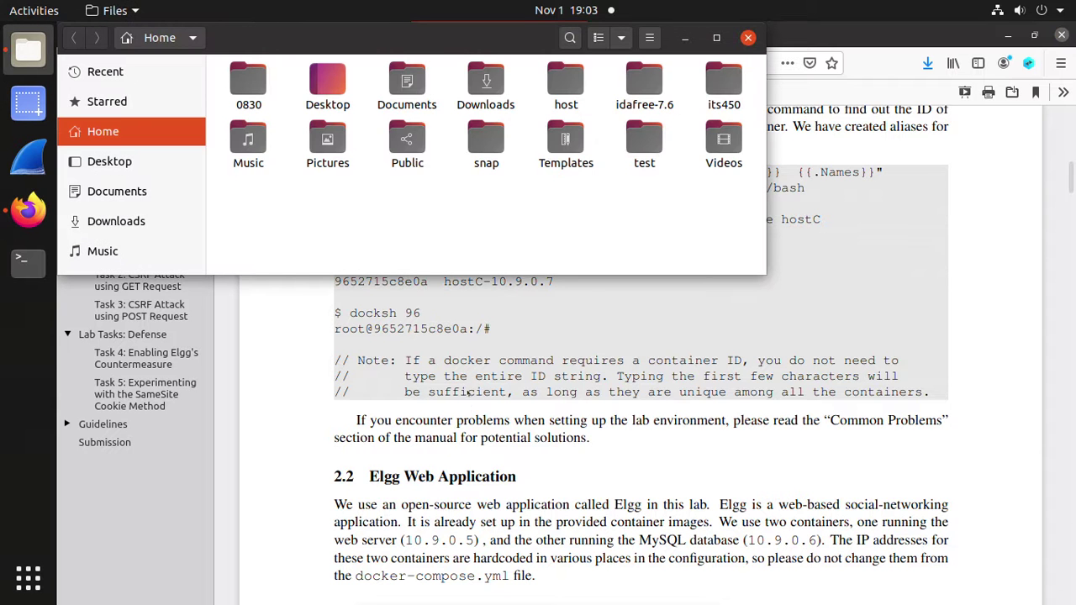
double_click(406, 84)
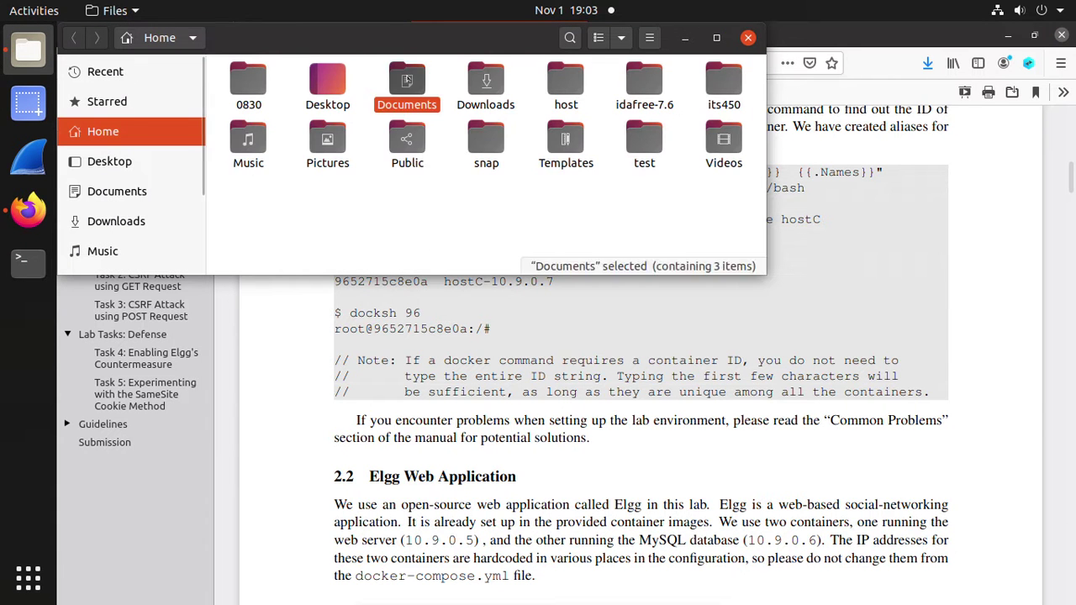
click(281, 40)
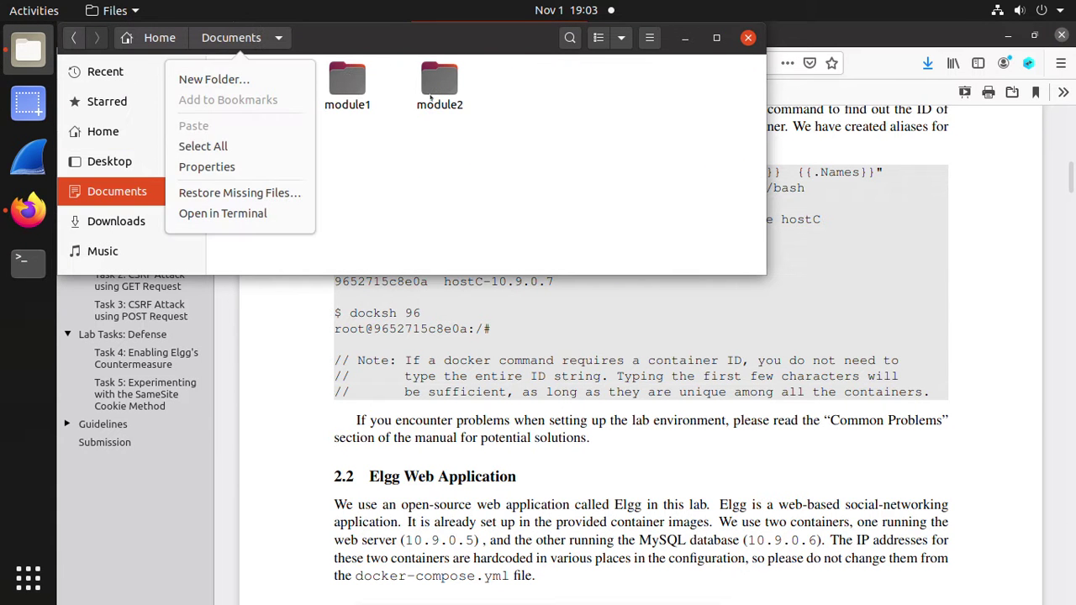
key(Escape)
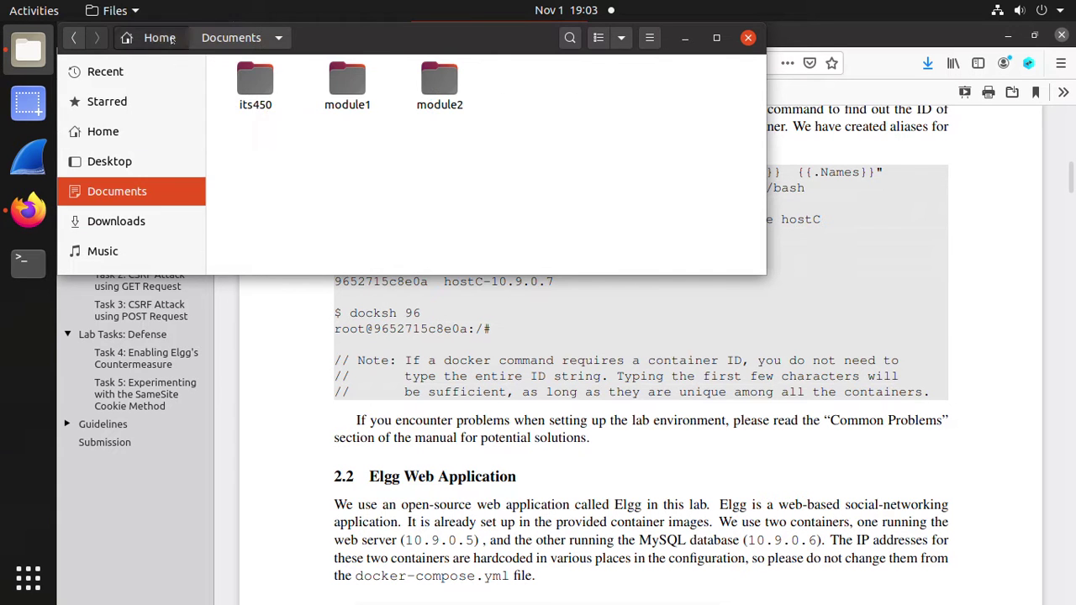
key(alt+Up)
double_click(724, 84)
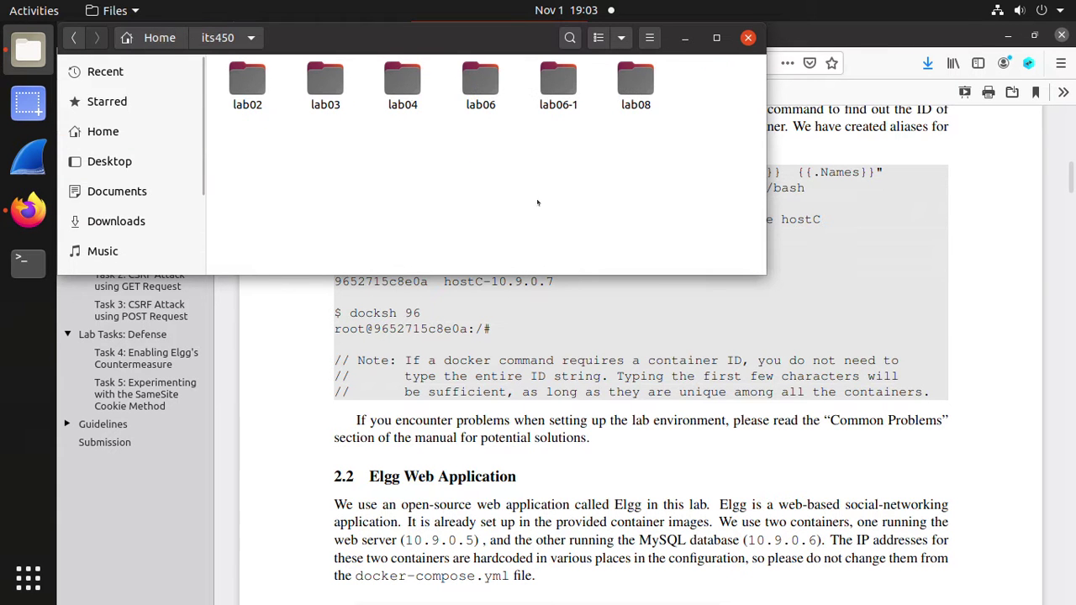
double_click(639, 84)
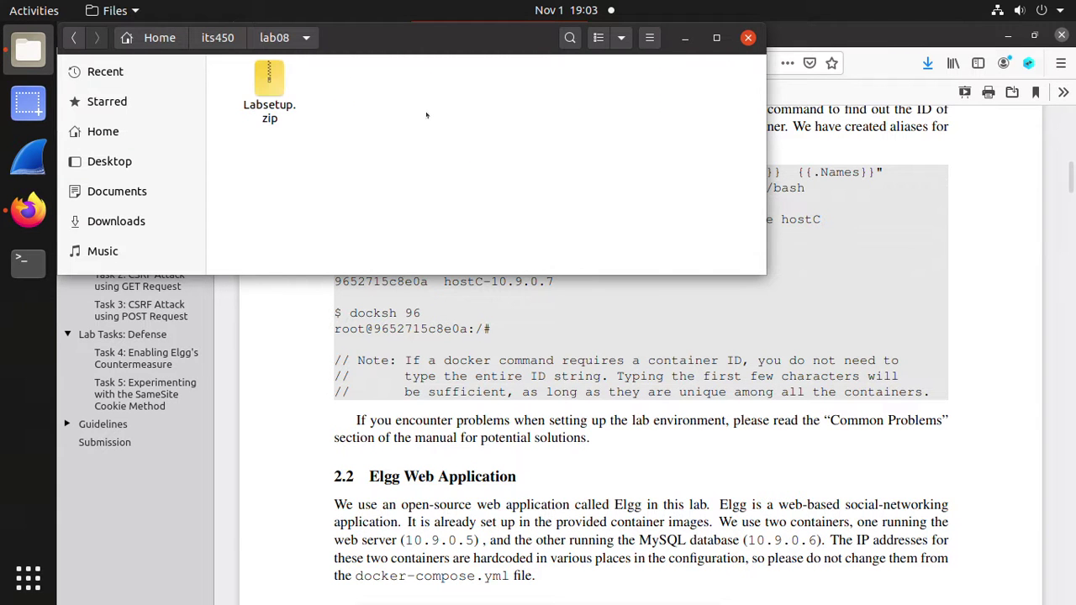
Step: Extract Labsetup.zip here and open the resulting Labsetup folder
right_click(269, 84)
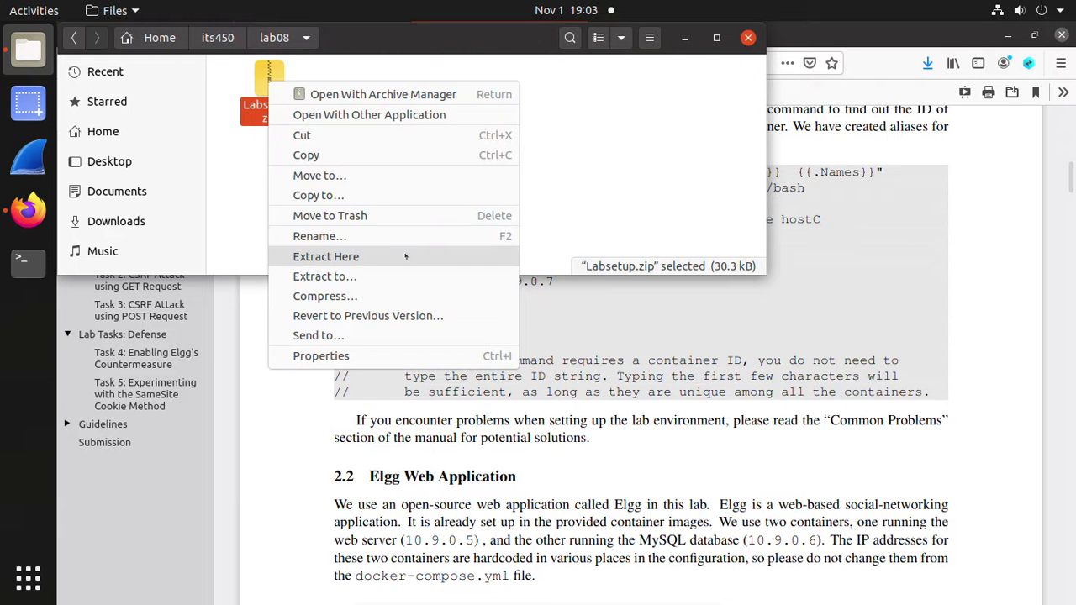
click(405, 256)
double_click(263, 80)
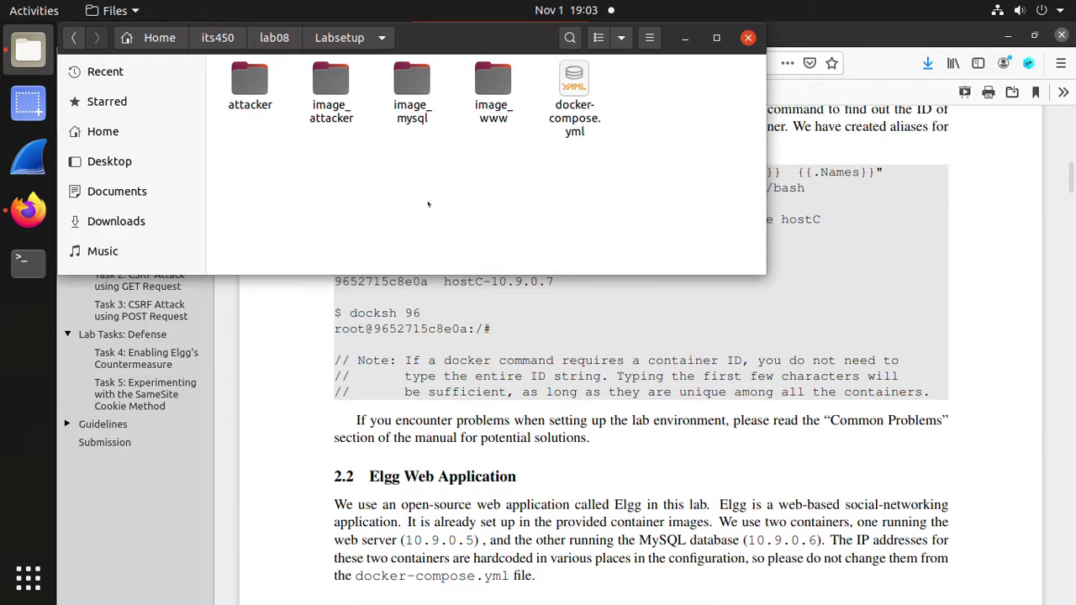
drag(445, 50, 540, 173)
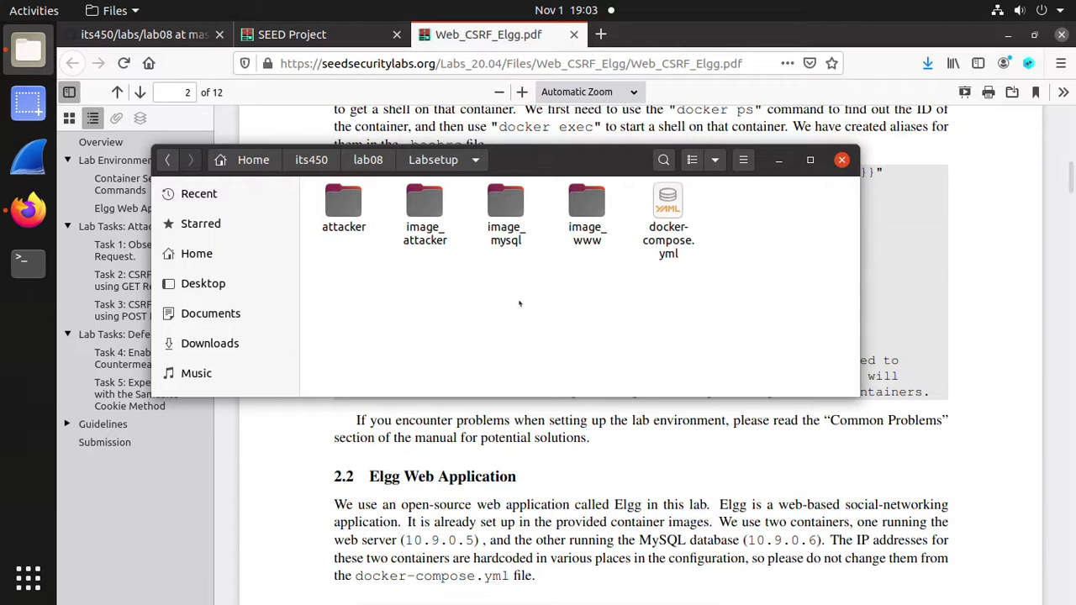
right_click(519, 304)
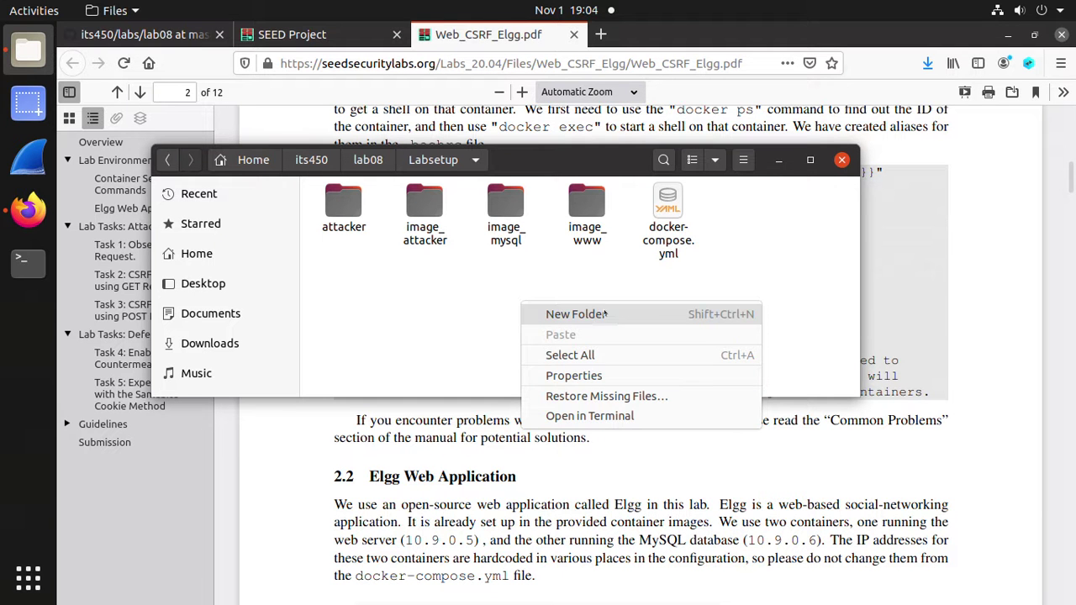
Step: Open a terminal in Labsetup and build the www, mysql and attacker images with dcbuild
click(632, 416)
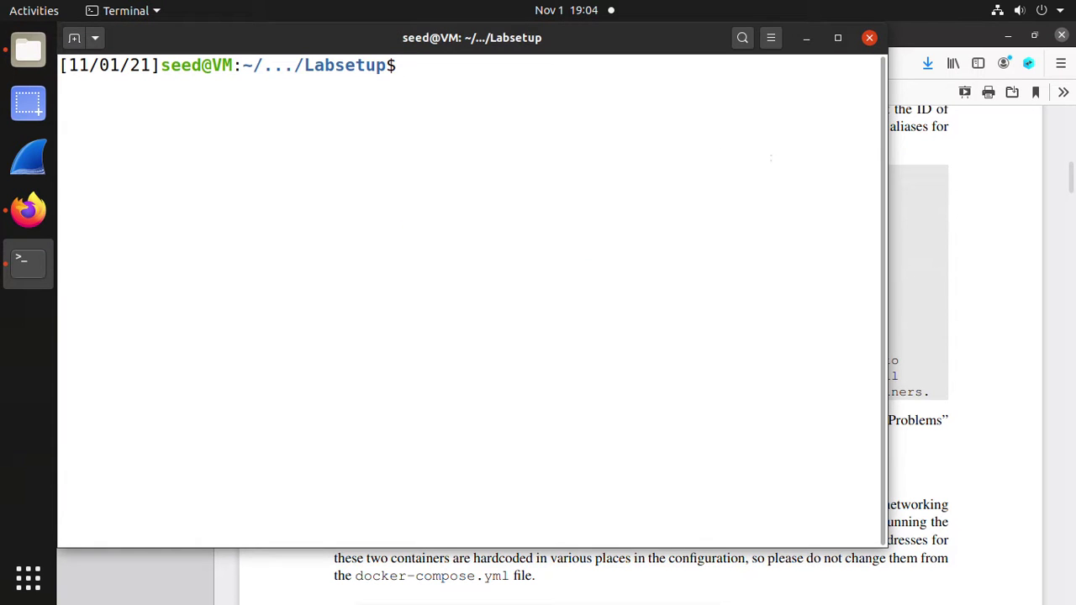
text(dcbuild)
key(Return)
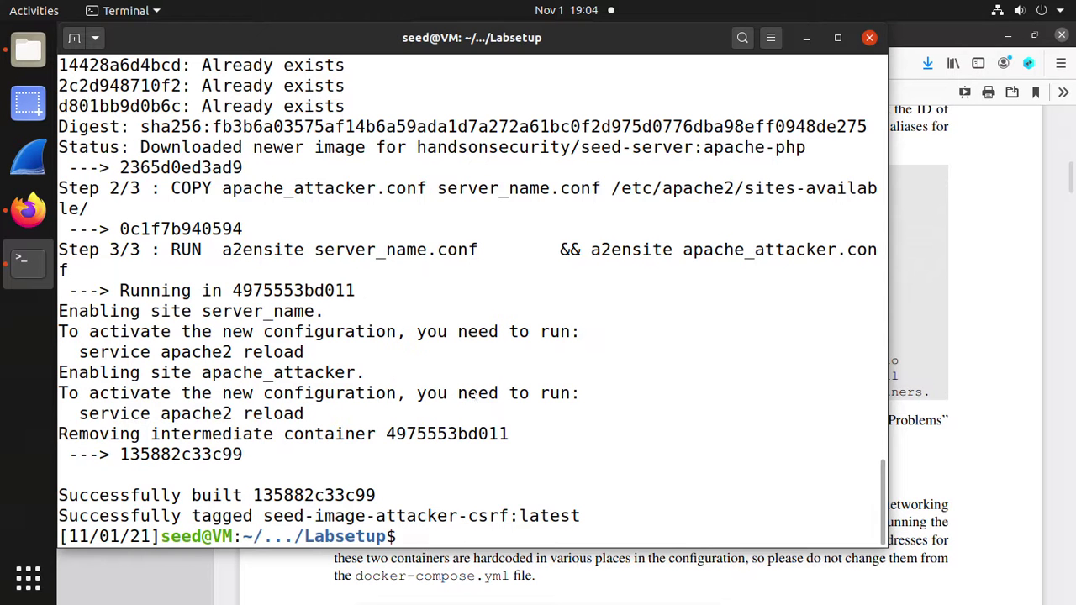
scroll(471, 294, up, 1)
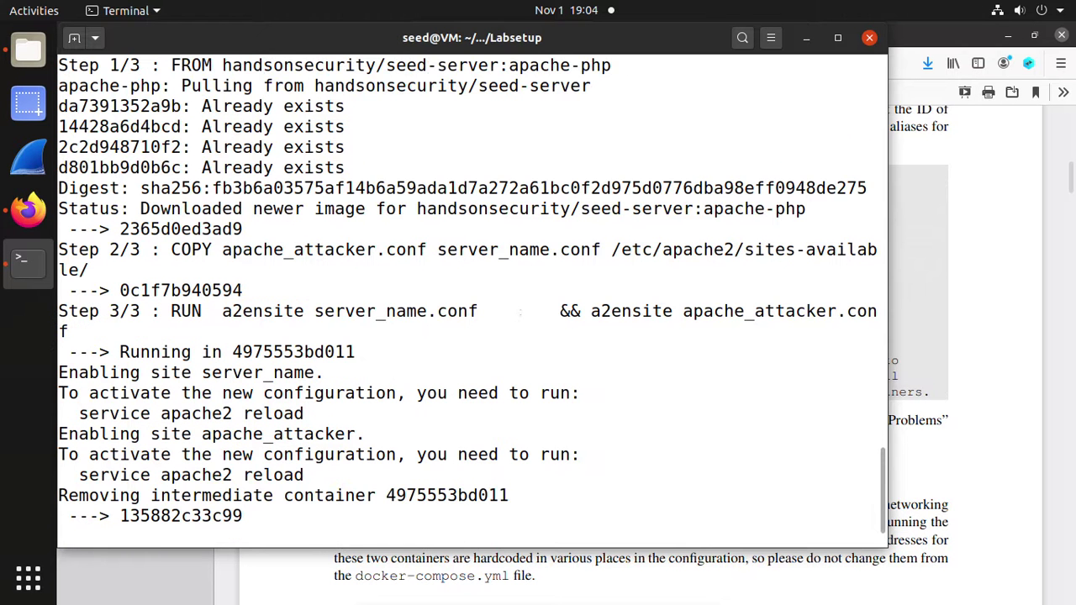
scroll(470, 294, down, 1)
Step: Start the mysql, elgg and attacker containers with dcup
text(dcup)
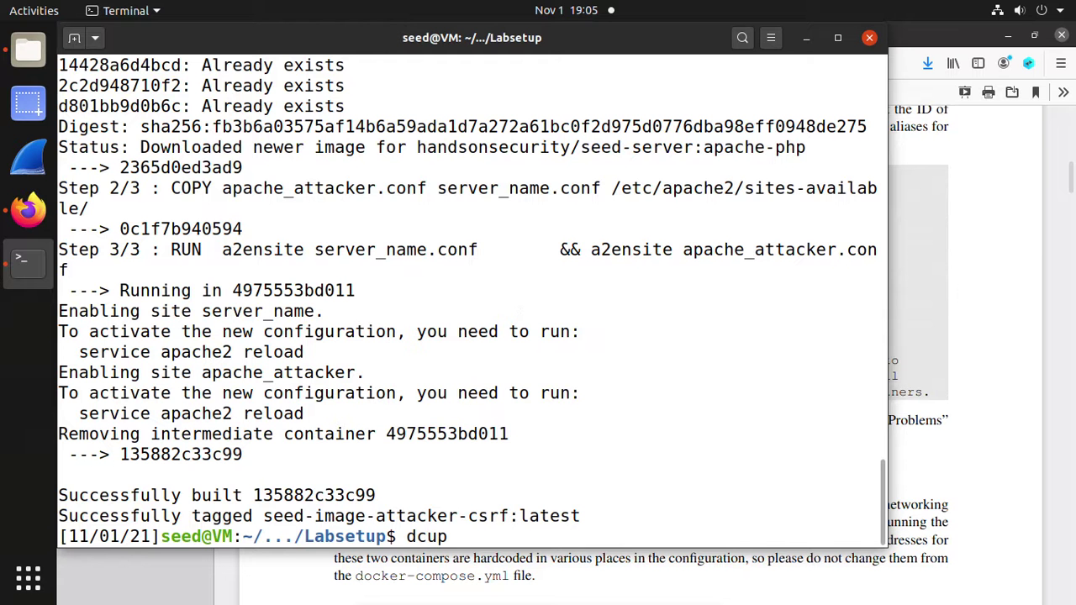
key(Return)
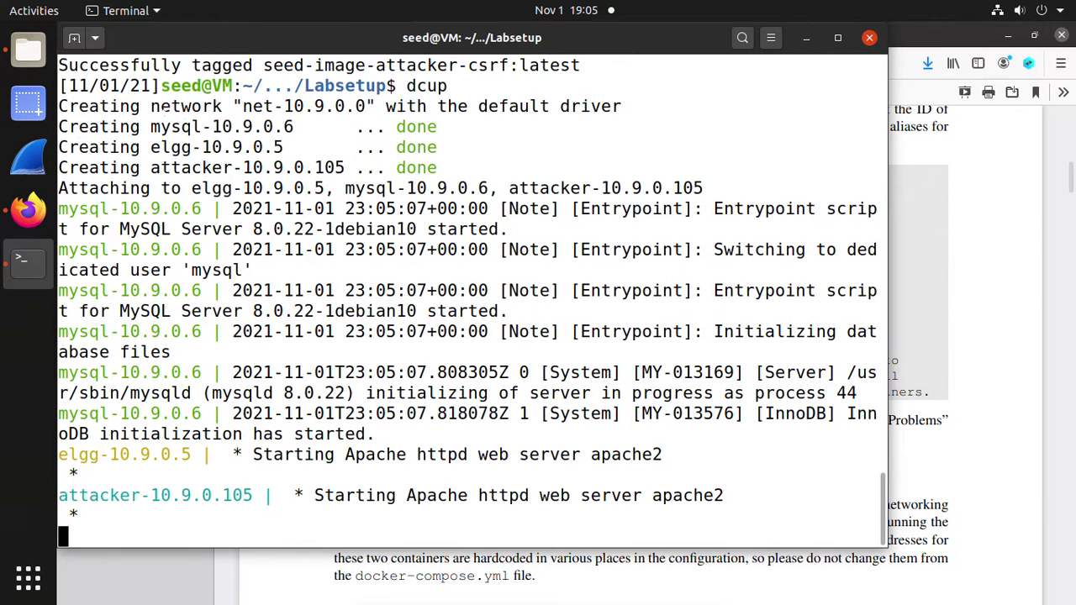
right_click(318, 289)
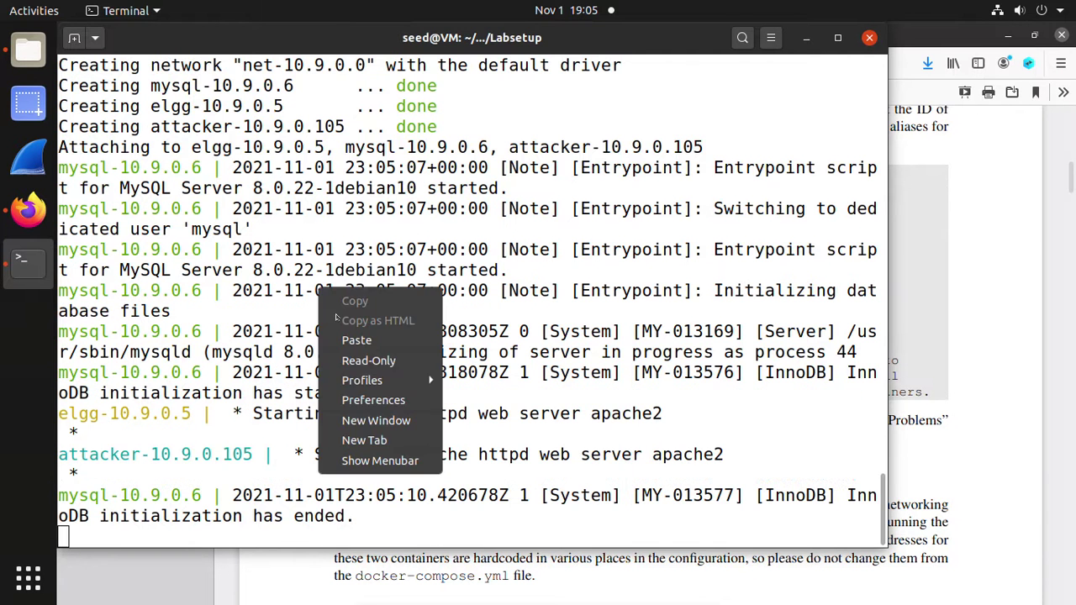
click(364, 440)
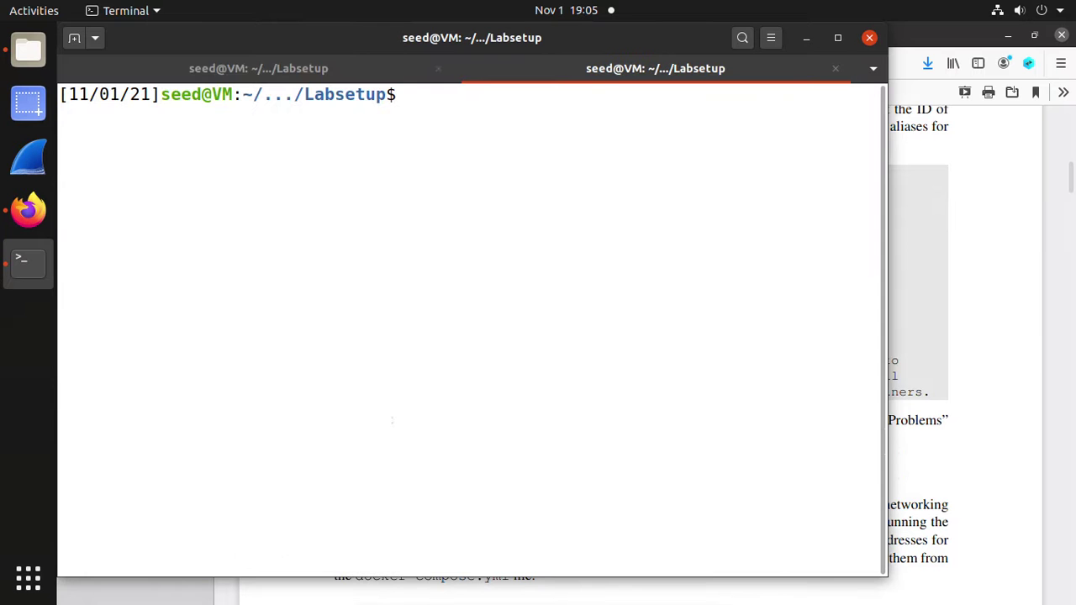
Step: In a second terminal tab, list running containers with dockps and highlight their names
text(dockps)
key(Return)
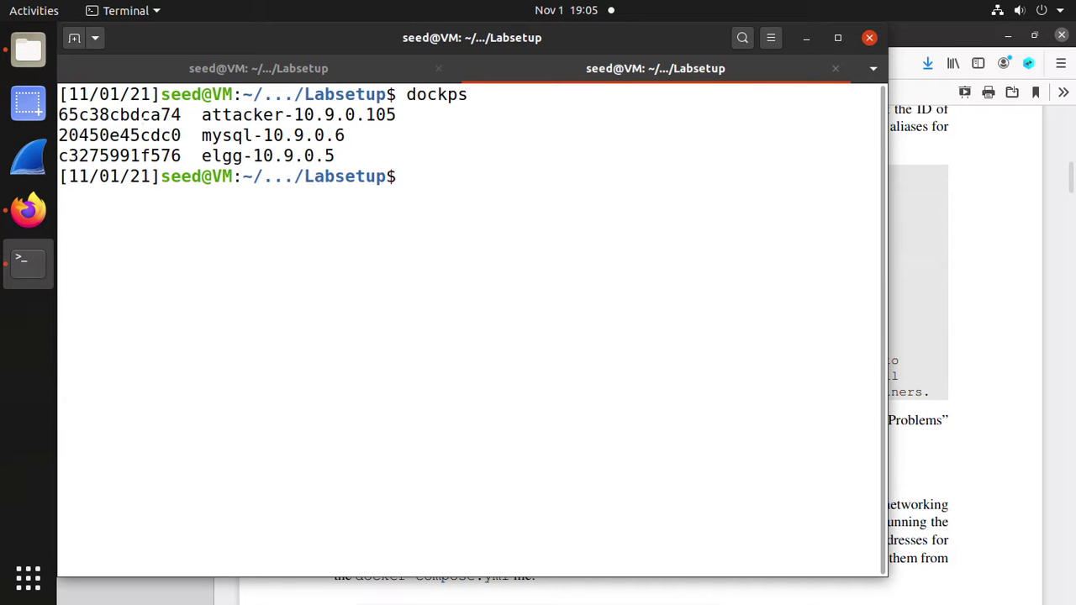
drag(202, 114, 292, 114)
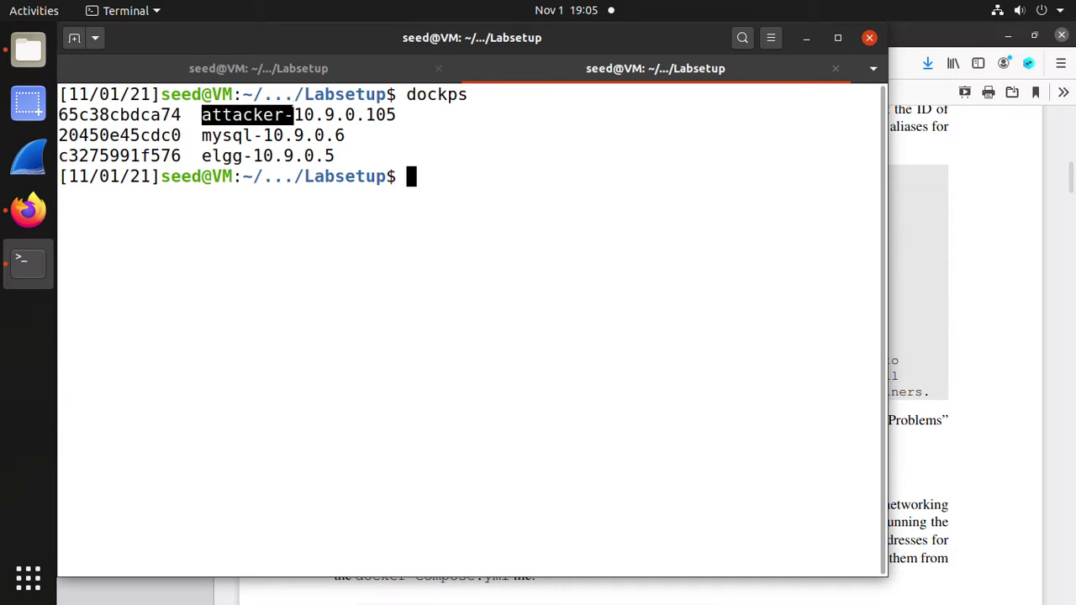
drag(202, 156, 274, 134)
click(201, 135)
click(274, 135)
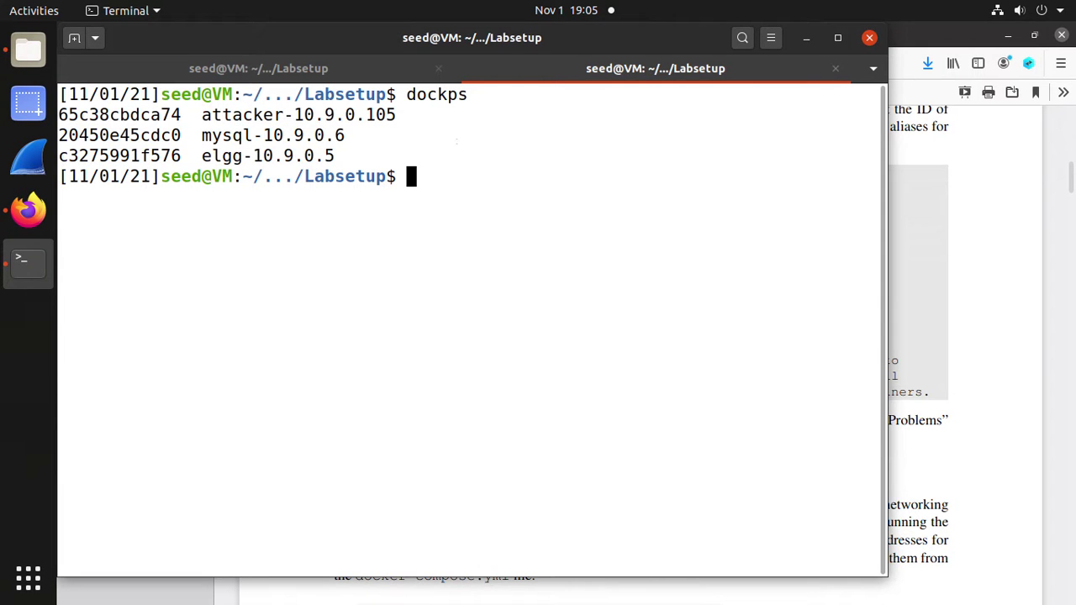
Step: Bring the lab PDF forward and scroll to page 3's Apache VirtualHost settings
click(952, 248)
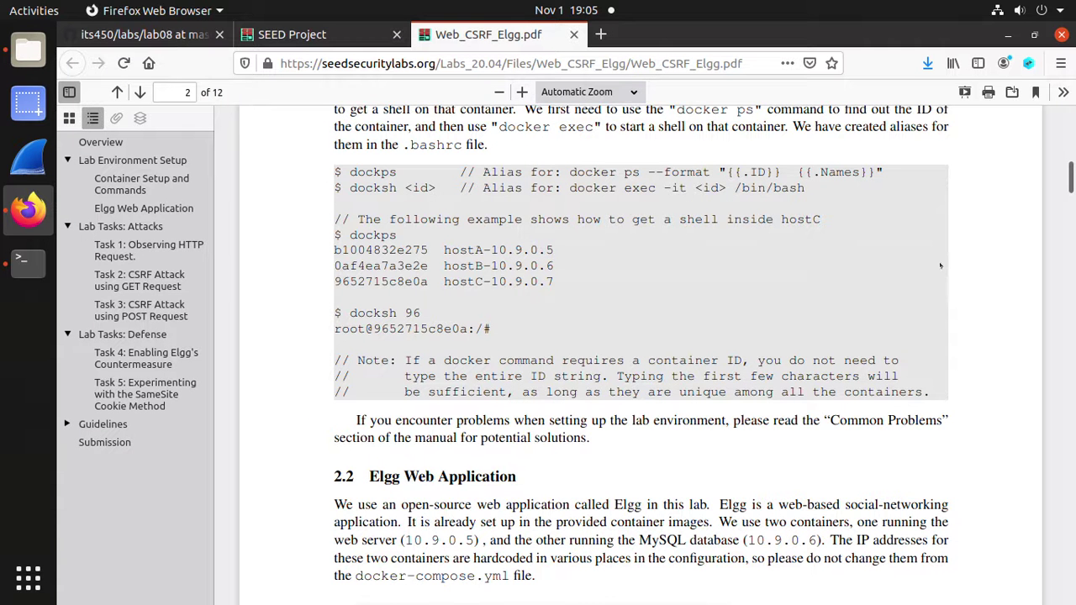
scroll(430, 372, down, 6)
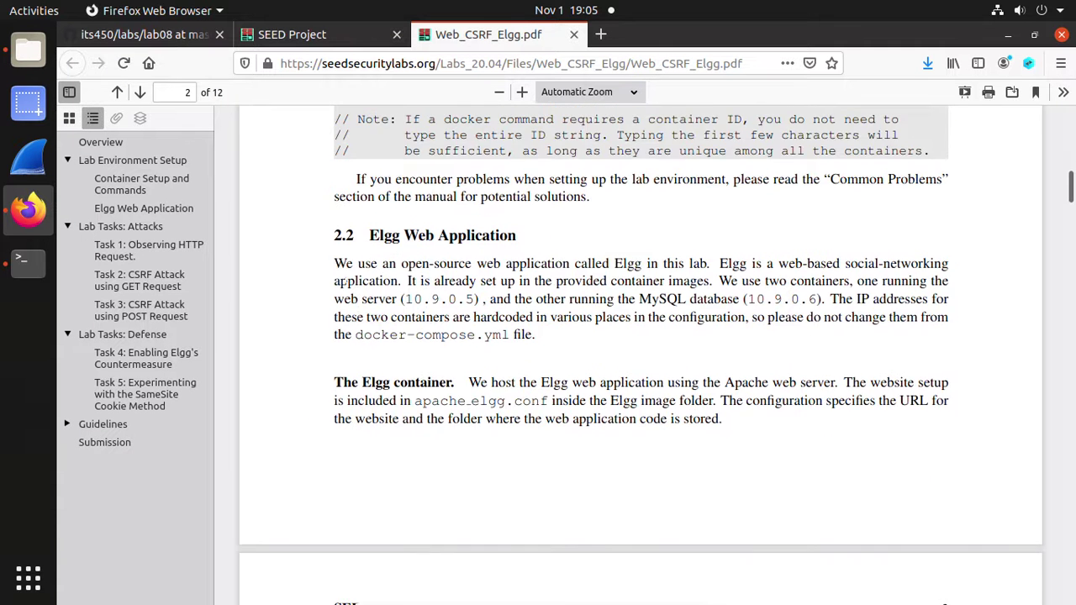
scroll(418, 335, down, 5)
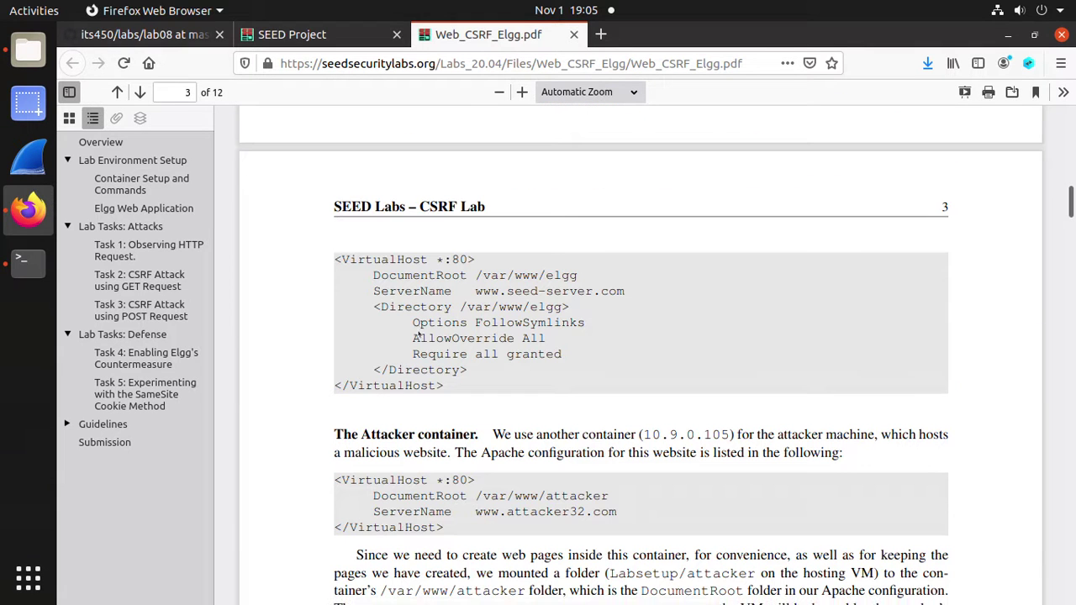